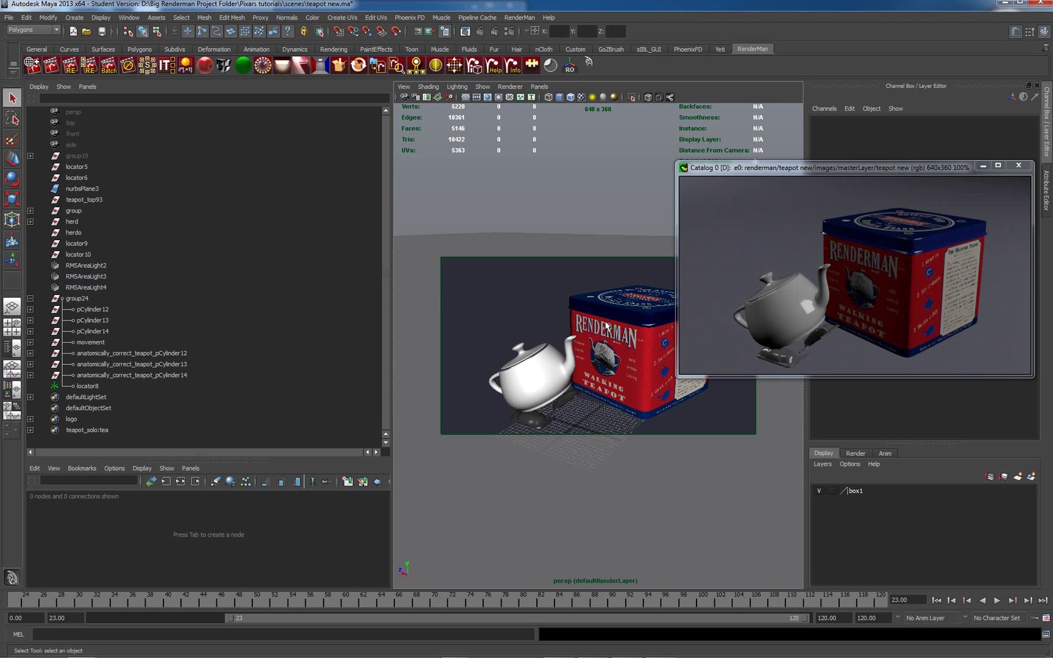
Put the small plane, its area lights and locators into a new display layer, layer2
scroll(557, 306, down, 5)
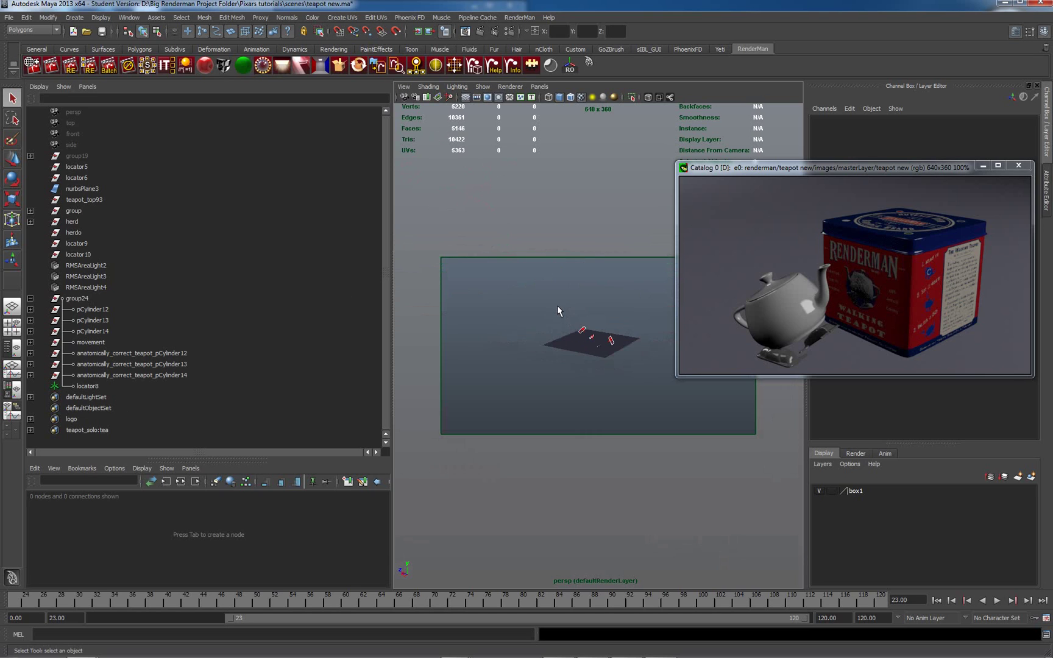
drag(650, 297, 499, 412)
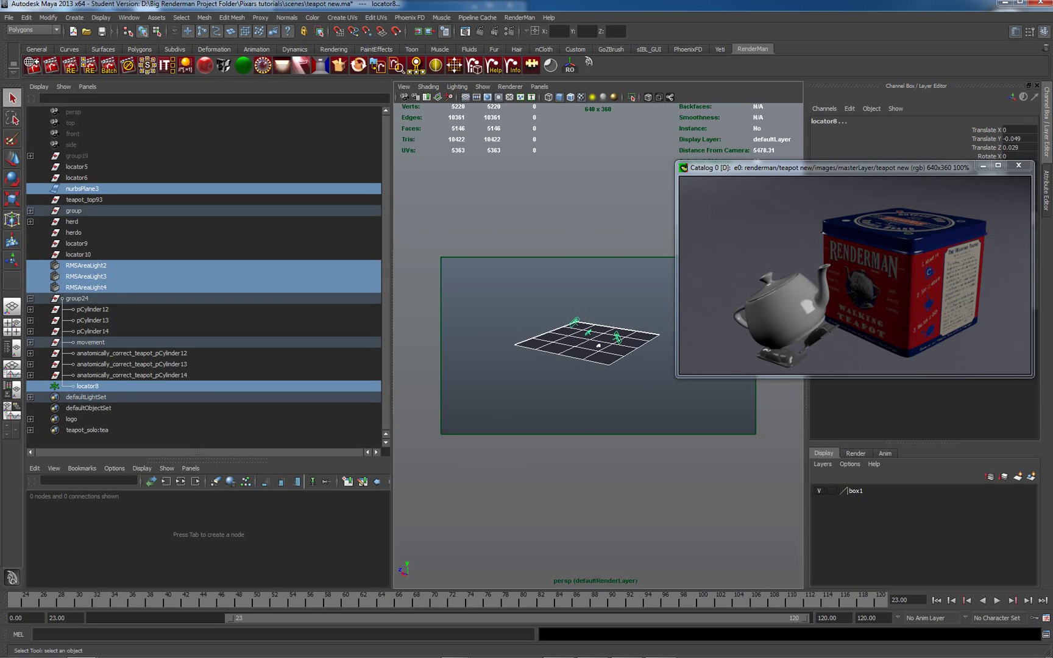
click(1030, 477)
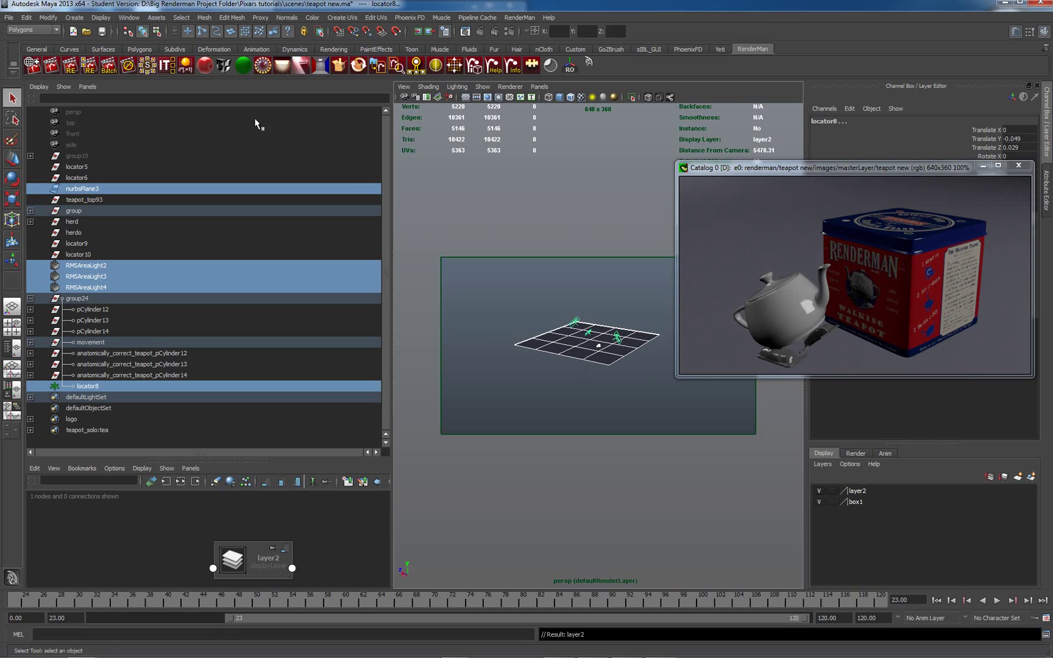
click(101, 18)
Show all hidden objects, hide layer2, and delete the large leftover ground plane
mouse_move(128, 78)
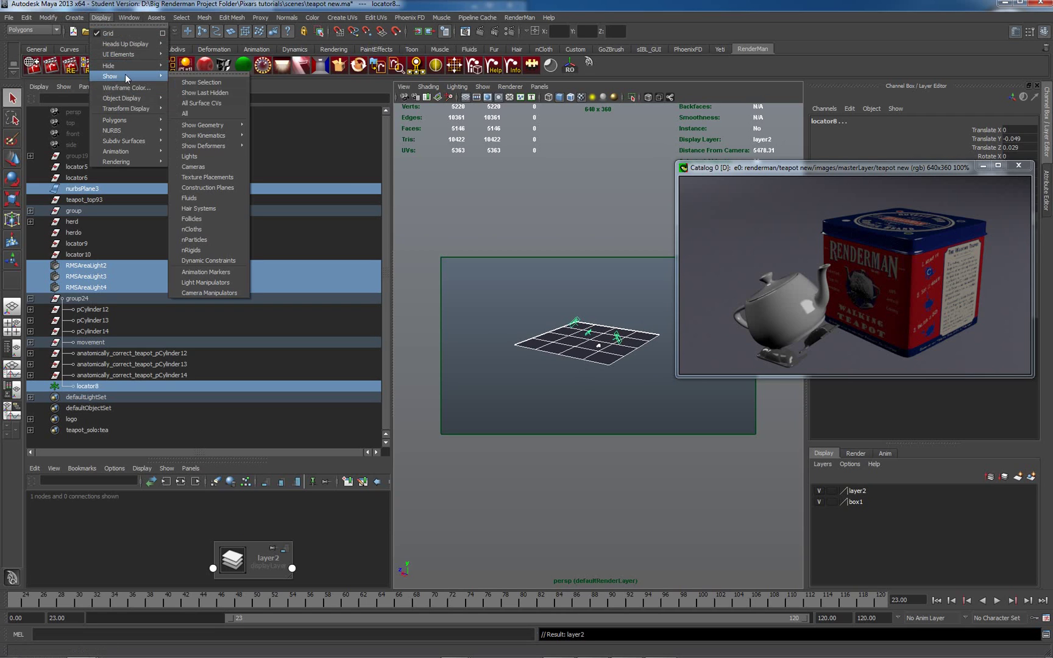
click(186, 113)
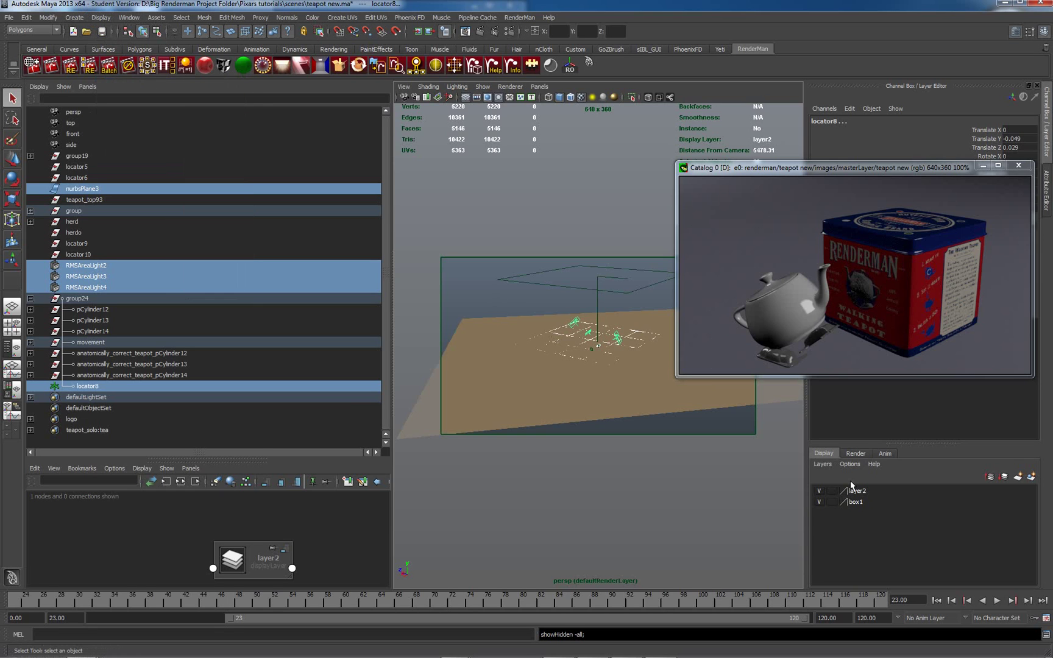
click(819, 491)
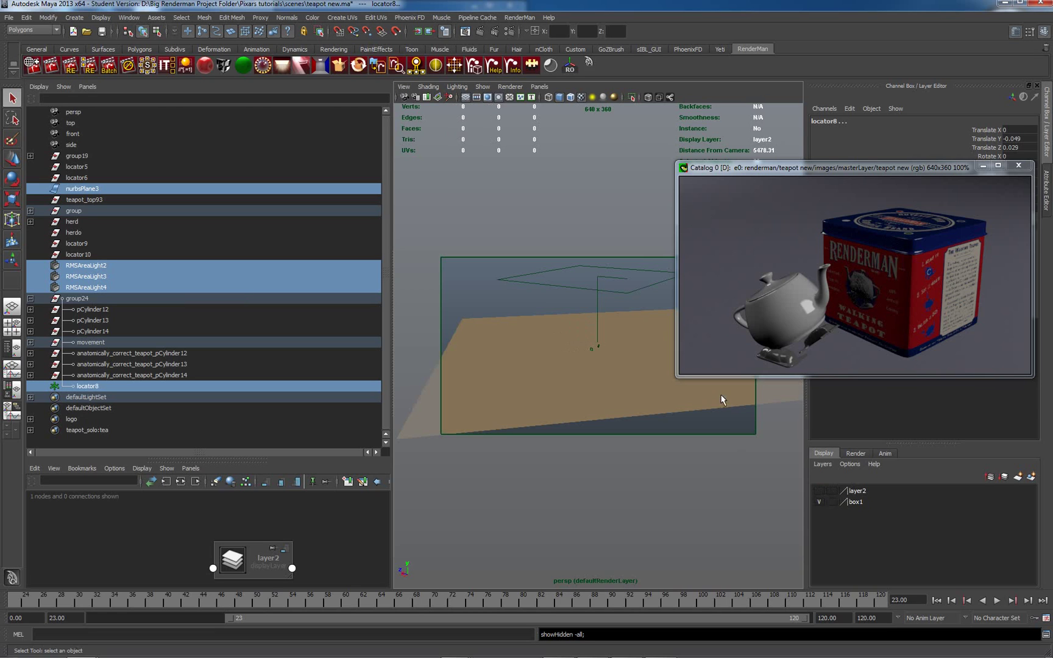
drag(655, 260, 563, 414)
key(Delete)
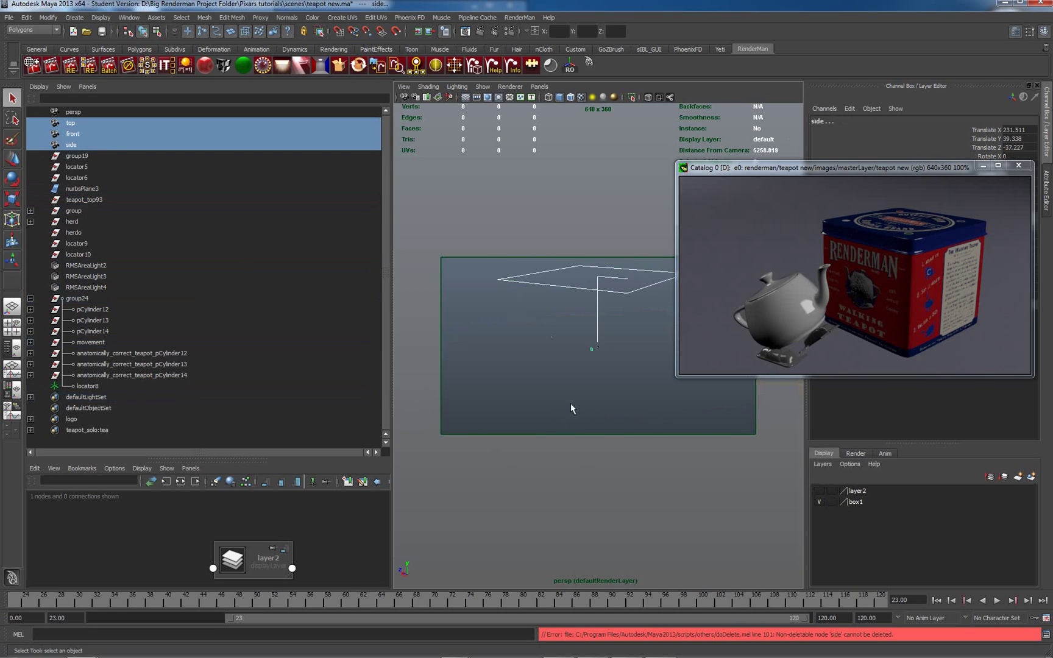
Clear the selection, make layer2 visible again and look through marks_camera
ctrl+click(608, 340)
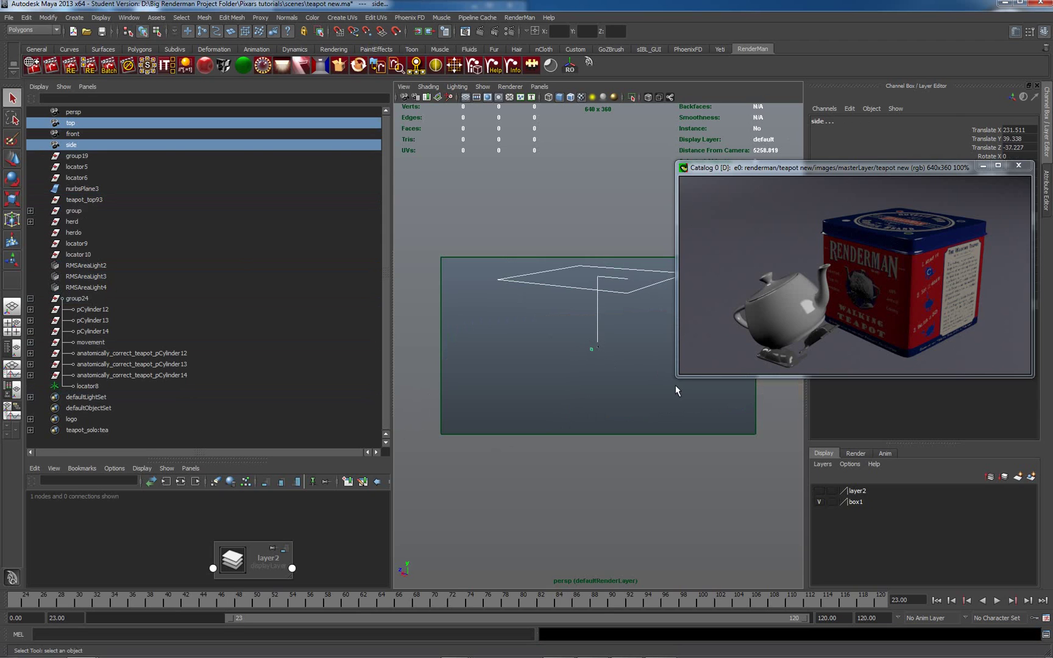
click(621, 289)
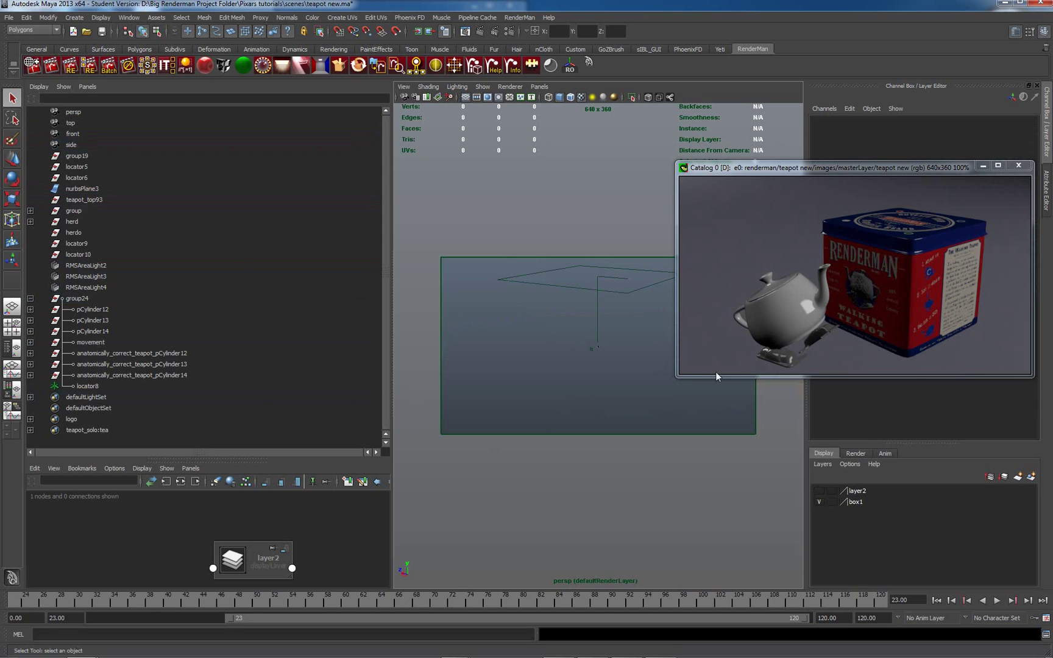
click(819, 491)
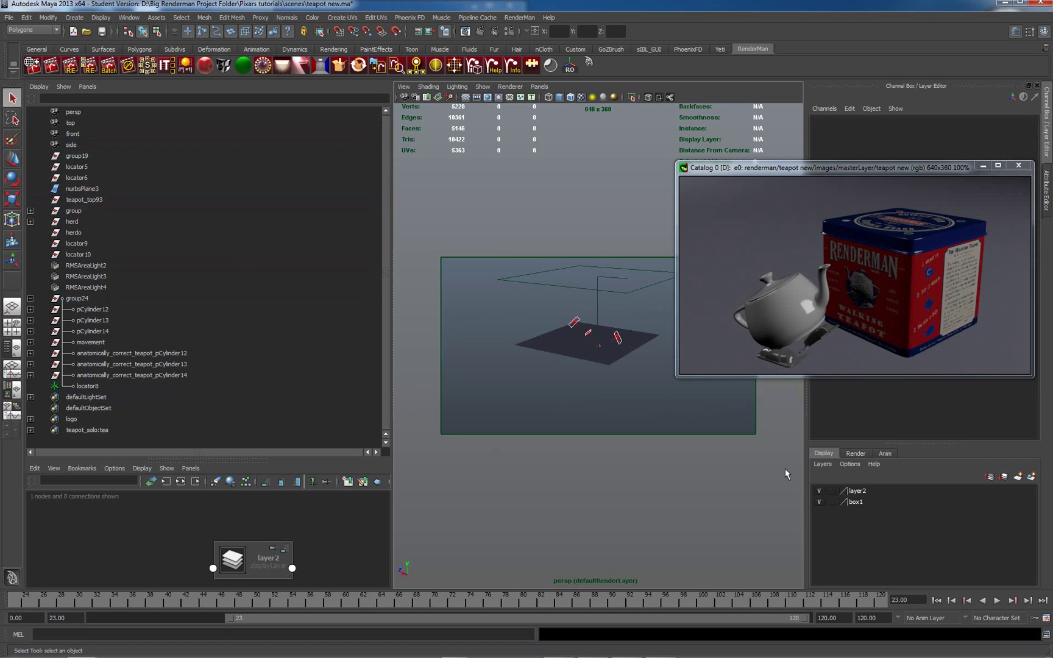
click(589, 64)
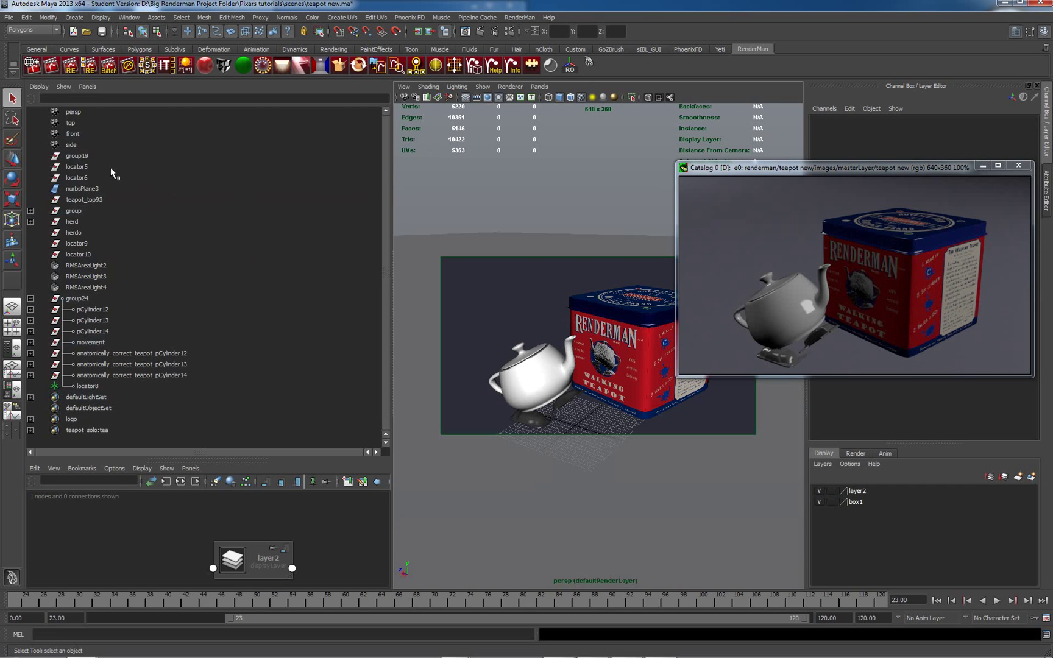
Expand group and box:group20 in the Outliner to reveal the tin's box:group3
click(97, 156)
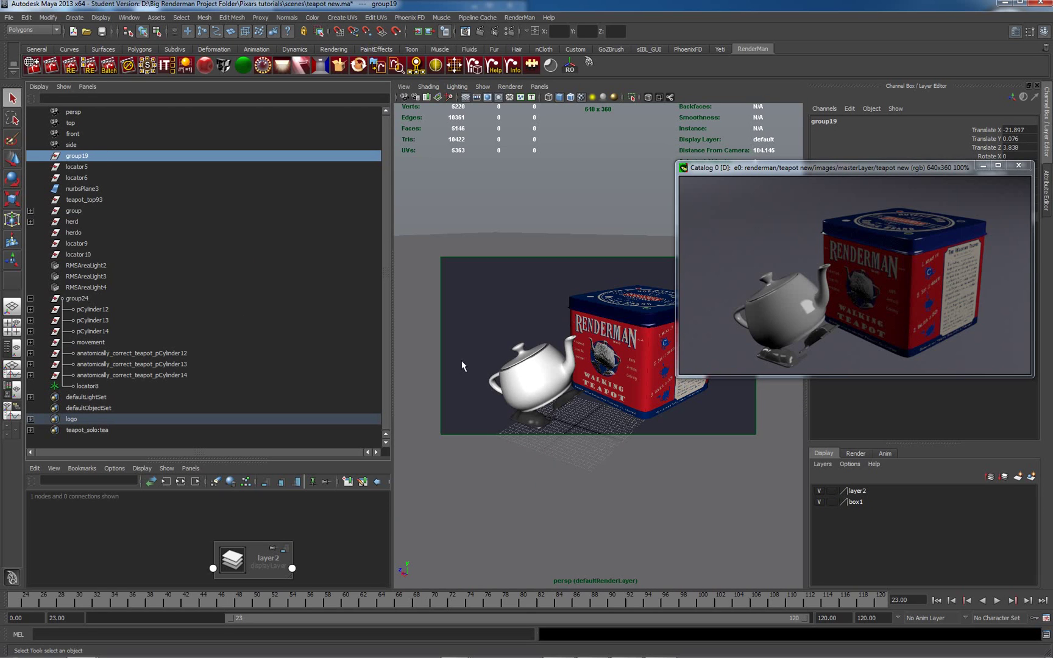
click(617, 374)
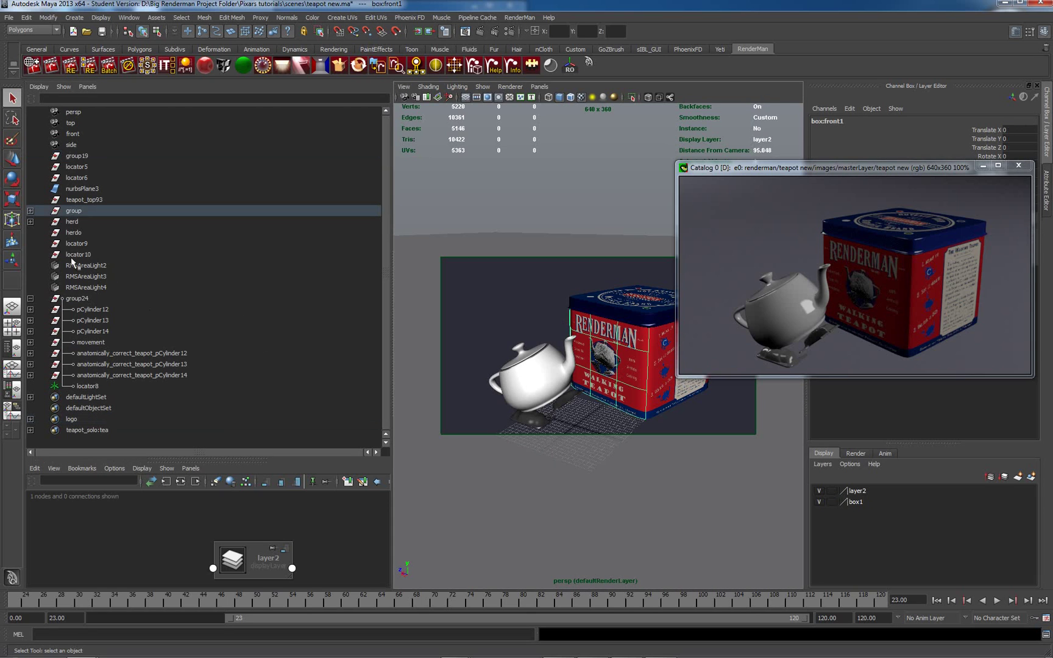
click(31, 211)
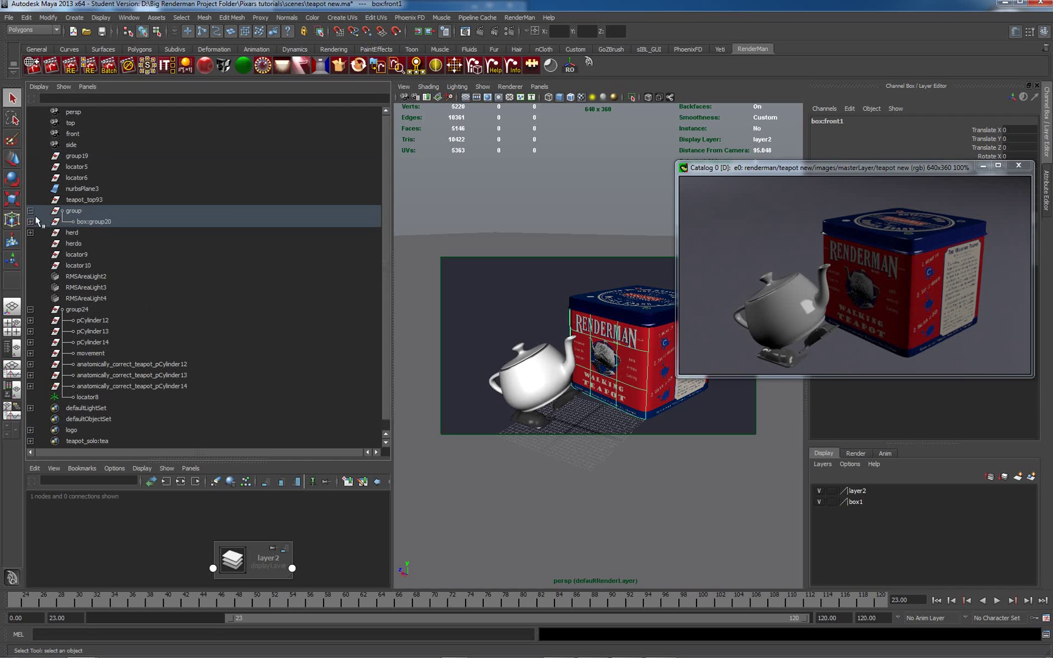
click(31, 222)
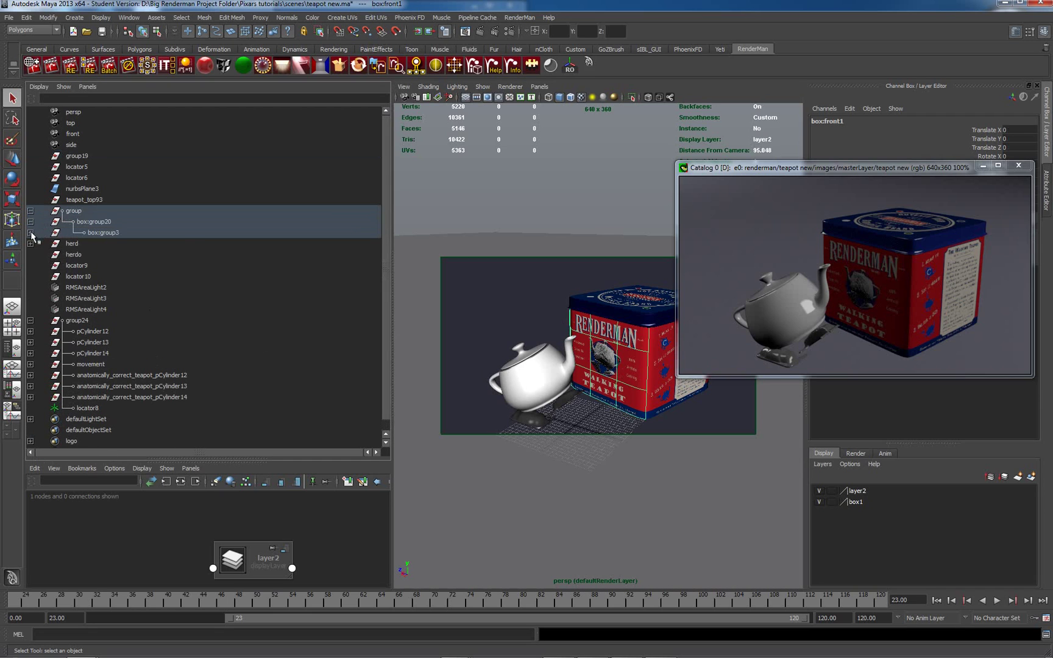
click(31, 233)
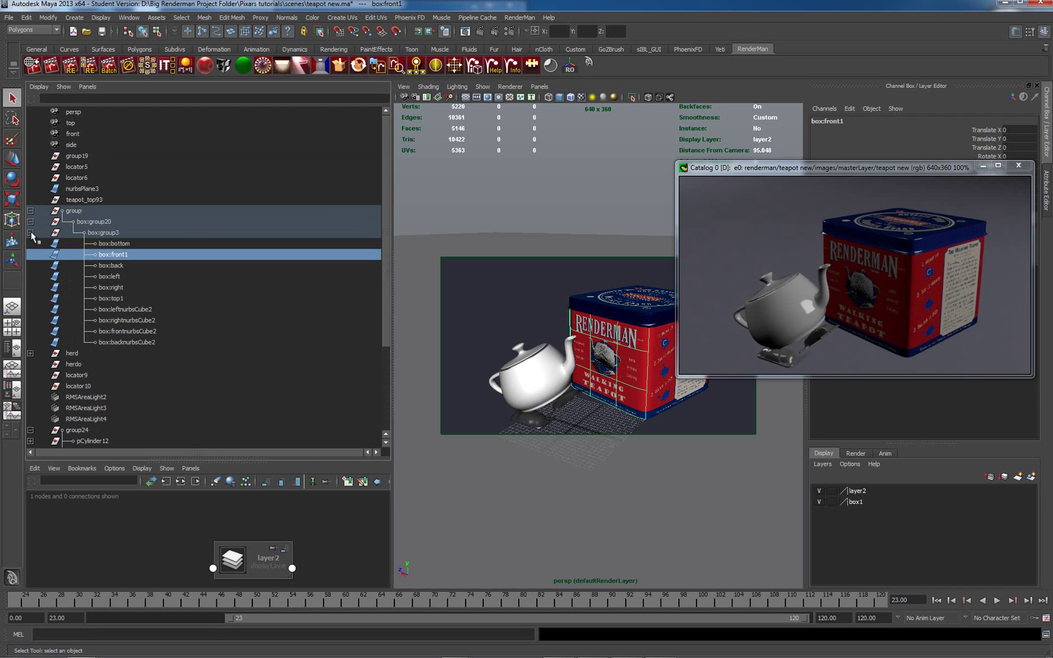
Unparent box:group3 to the top level and delete the leftover group
click(105, 233)
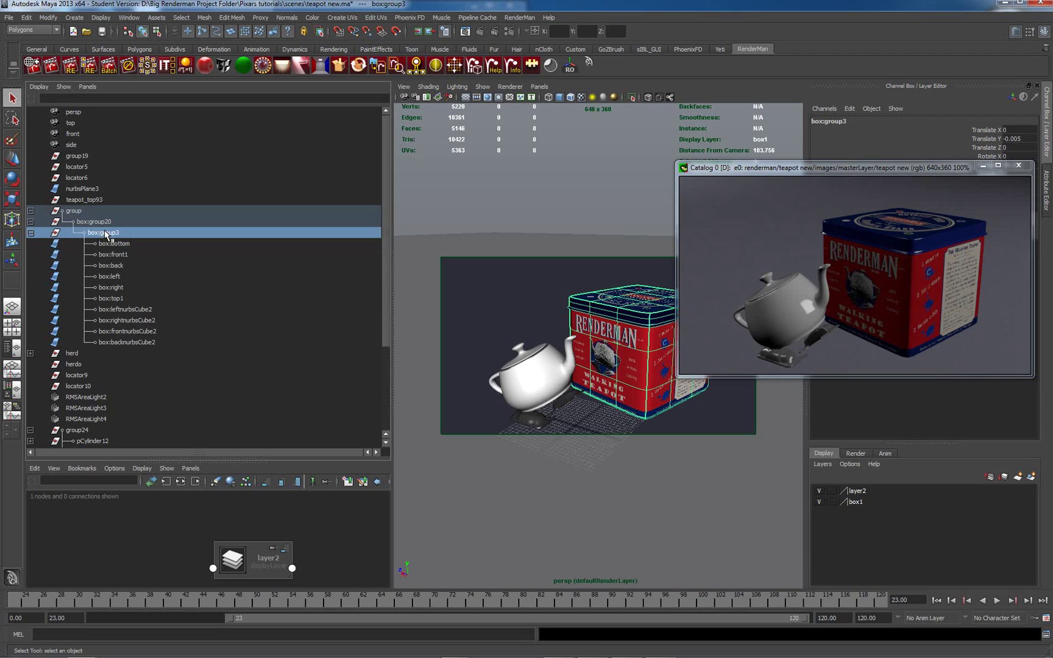
key(shift+p)
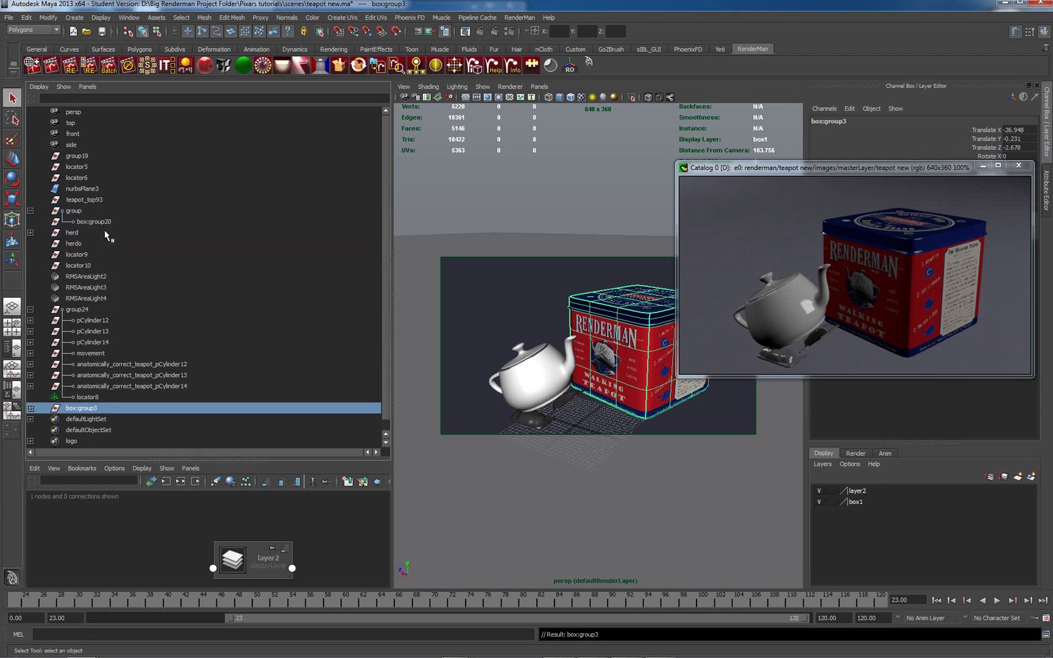
click(69, 214)
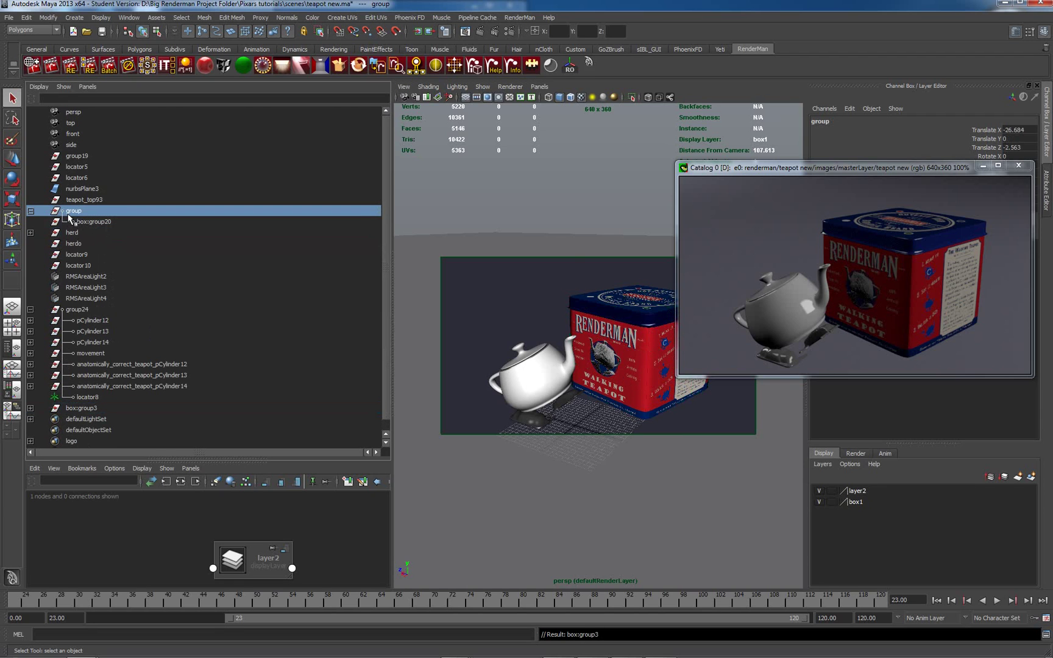
key(Delete)
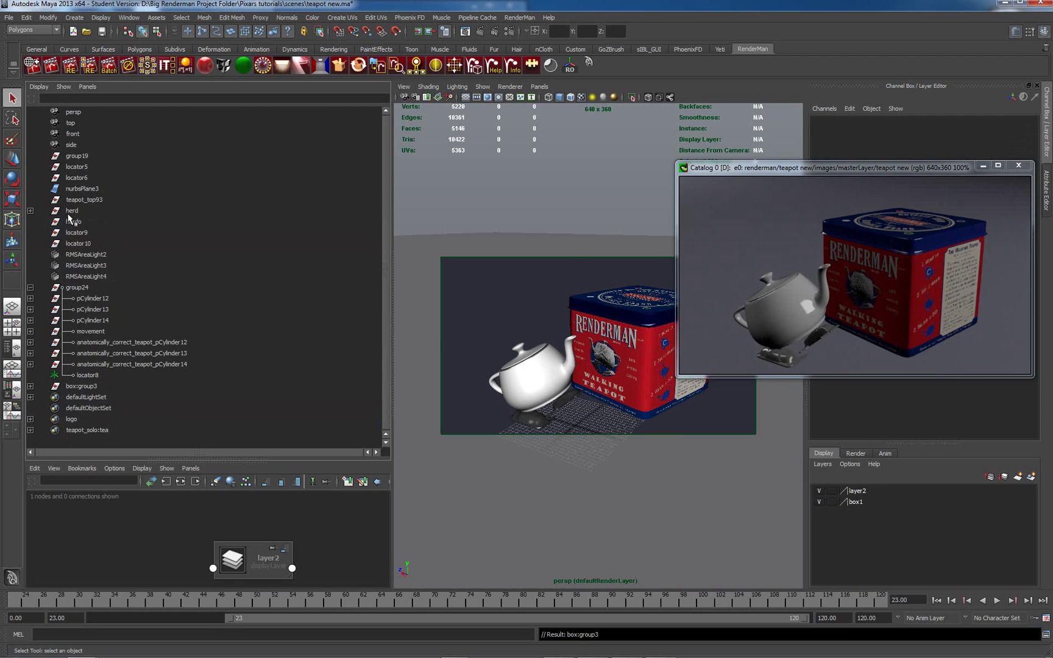
click(534, 396)
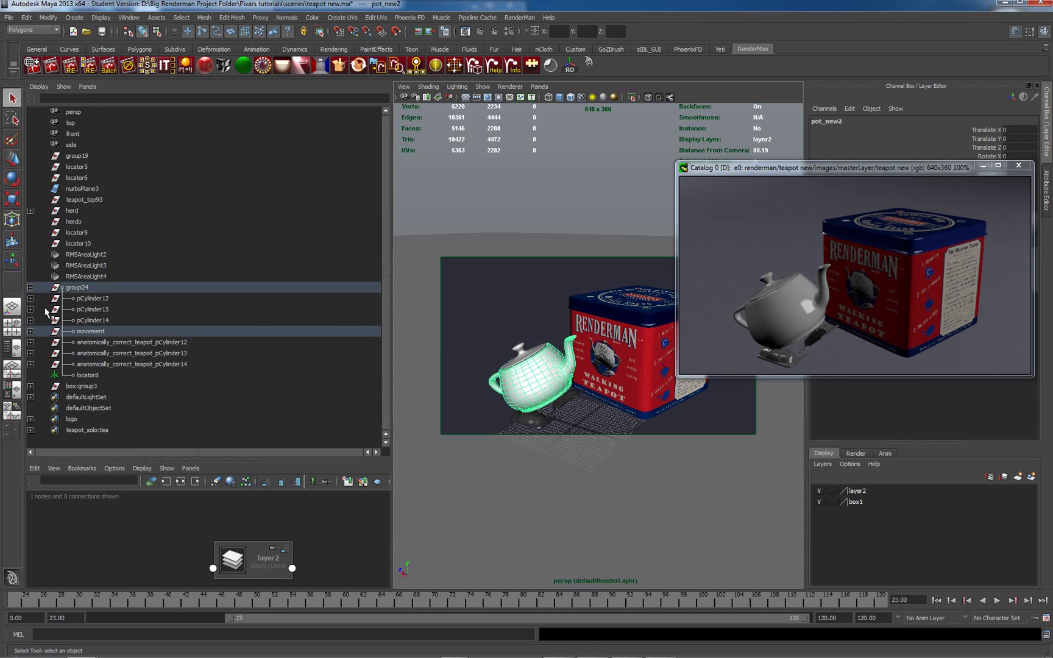
Expand movement and group11 in the Outliner and select the teapot's topTea
click(30, 331)
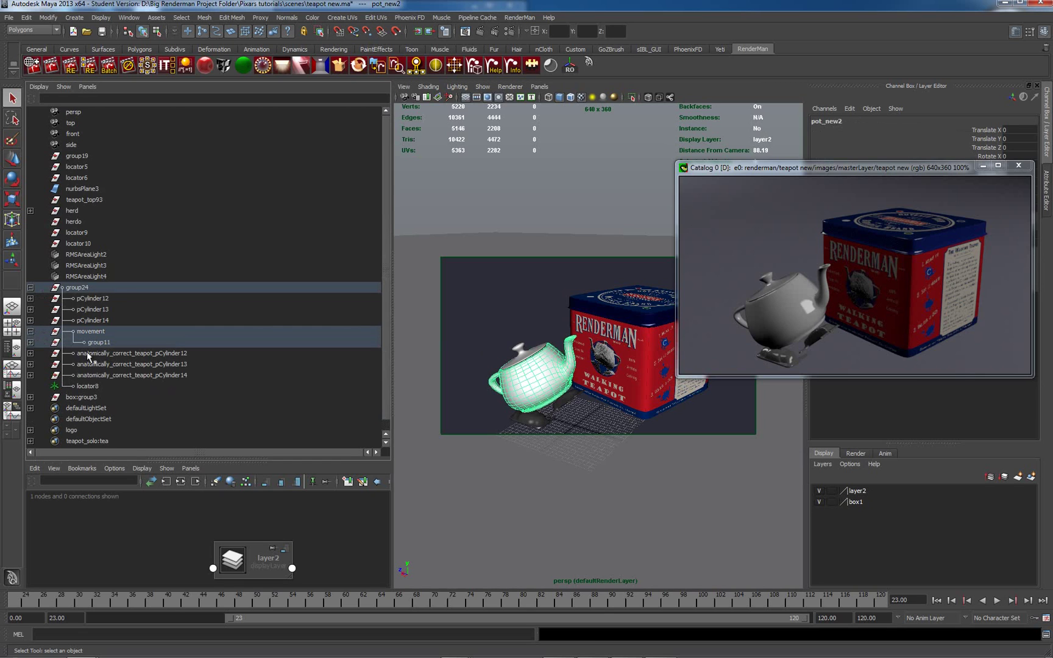
click(30, 342)
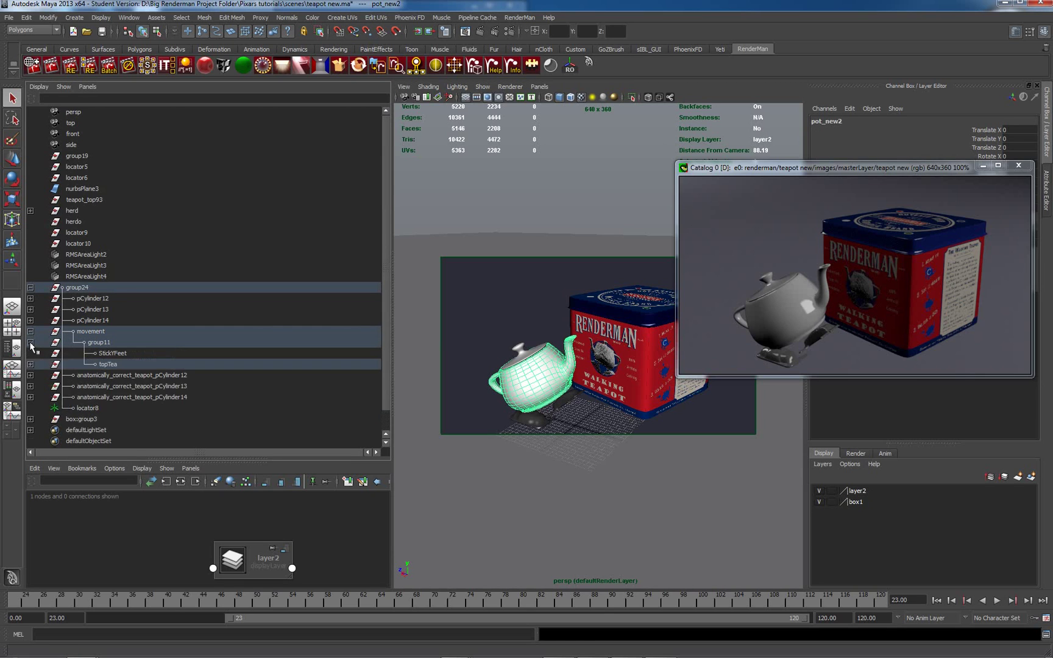
click(35, 365)
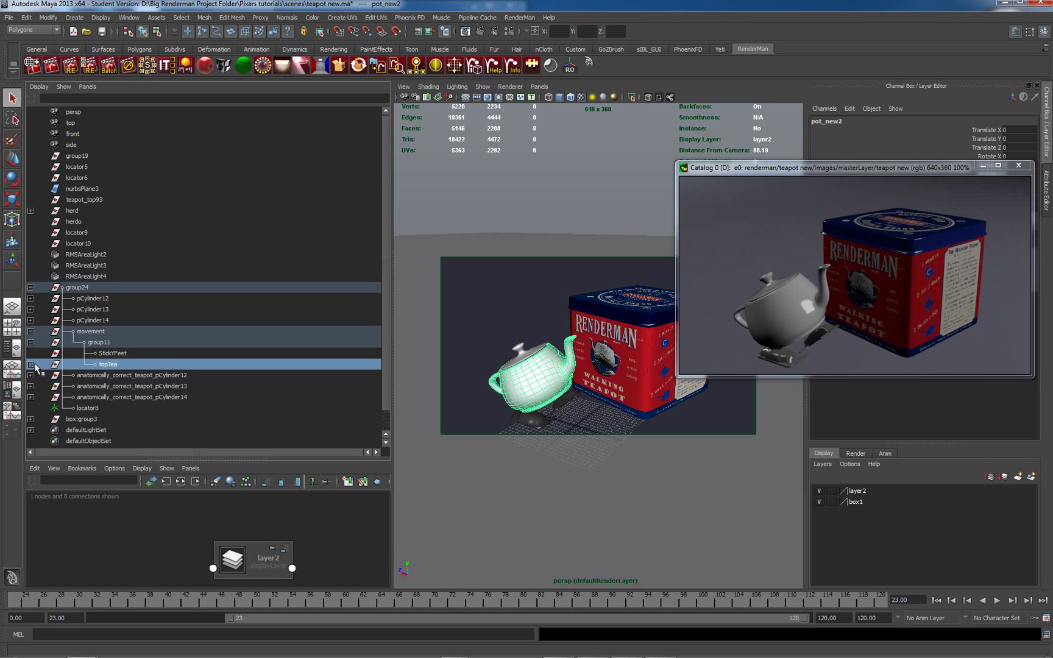
click(30, 364)
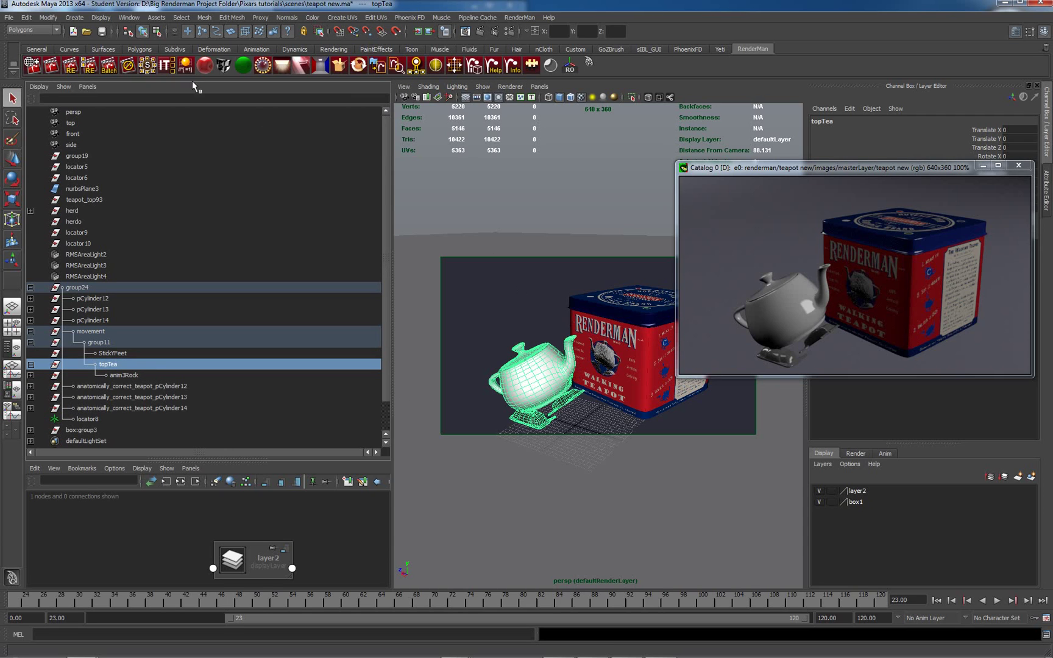
Hide all unselected objects, then orbit the view and select the isolated teapot body
click(100, 18)
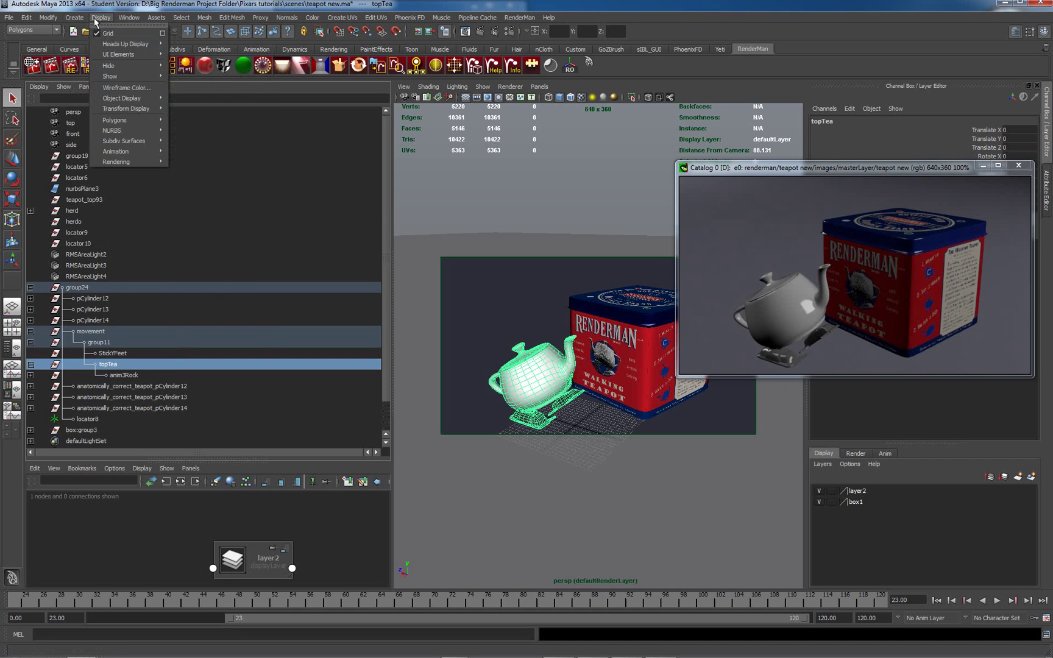
mouse_move(136, 79)
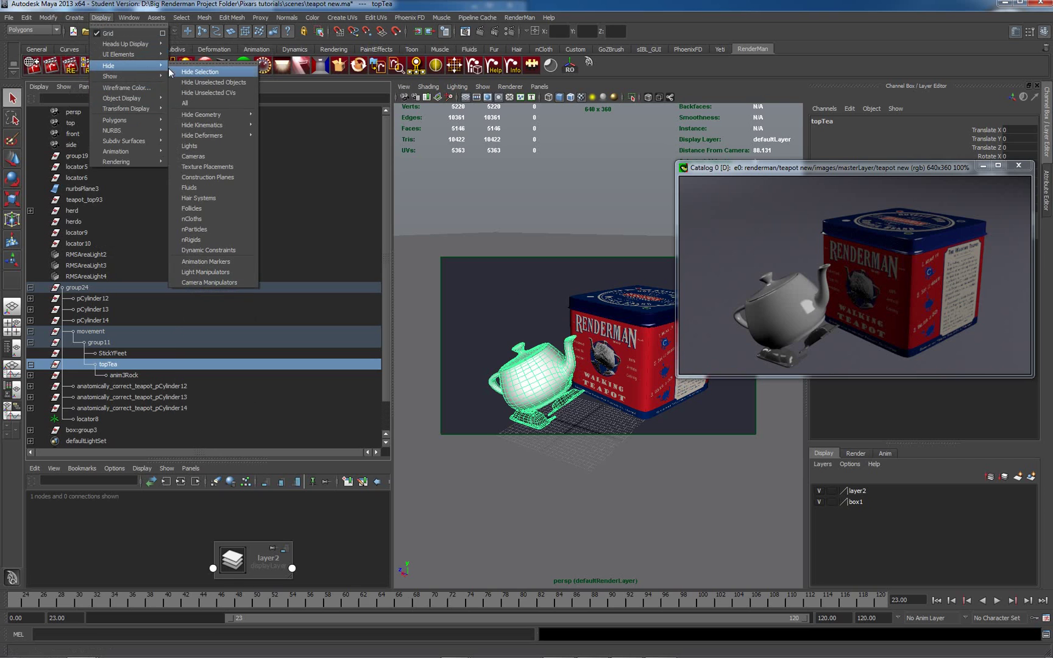
click(204, 87)
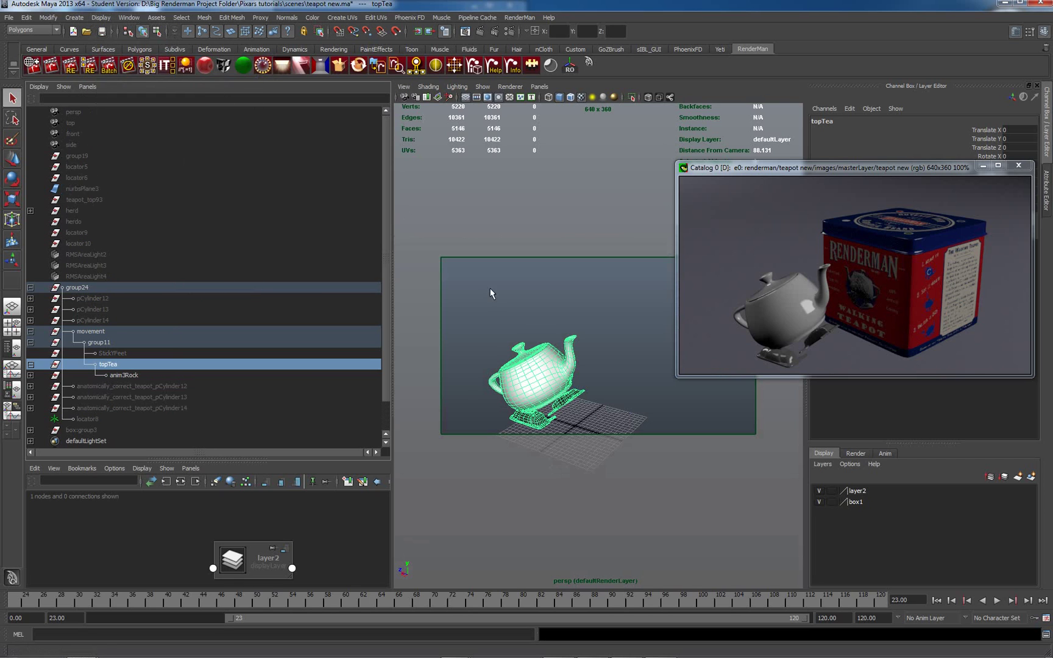
click(589, 359)
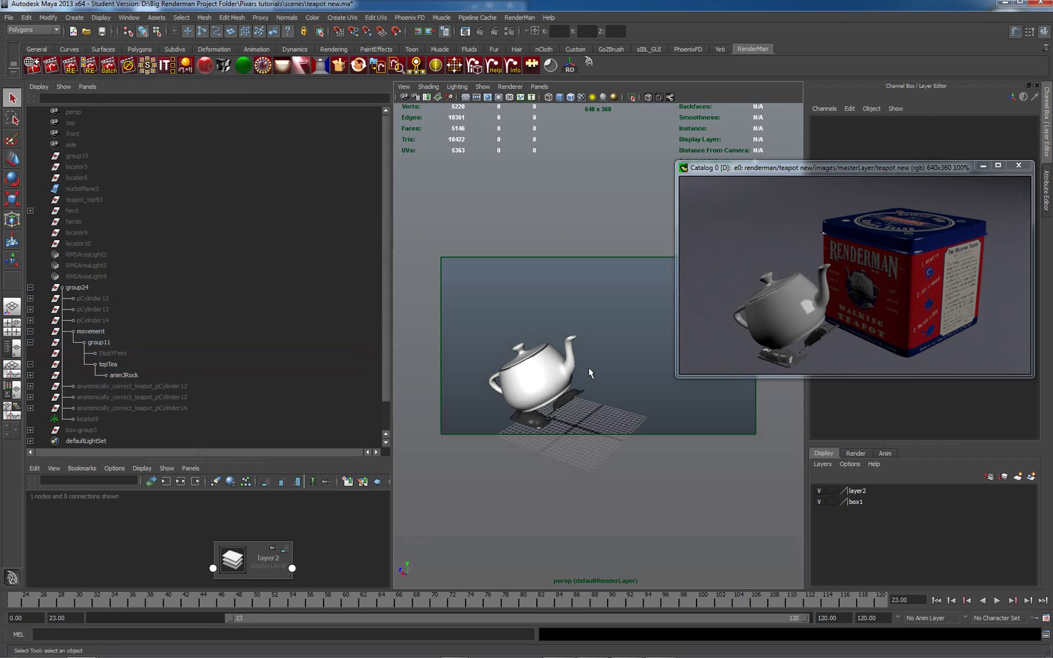
mouse_move(607, 376)
alt+mouse_down()
mouse_move(588, 365)
mouse_move(606, 388)
mouse_move(596, 373)
alt+mouse_up()
click(562, 299)
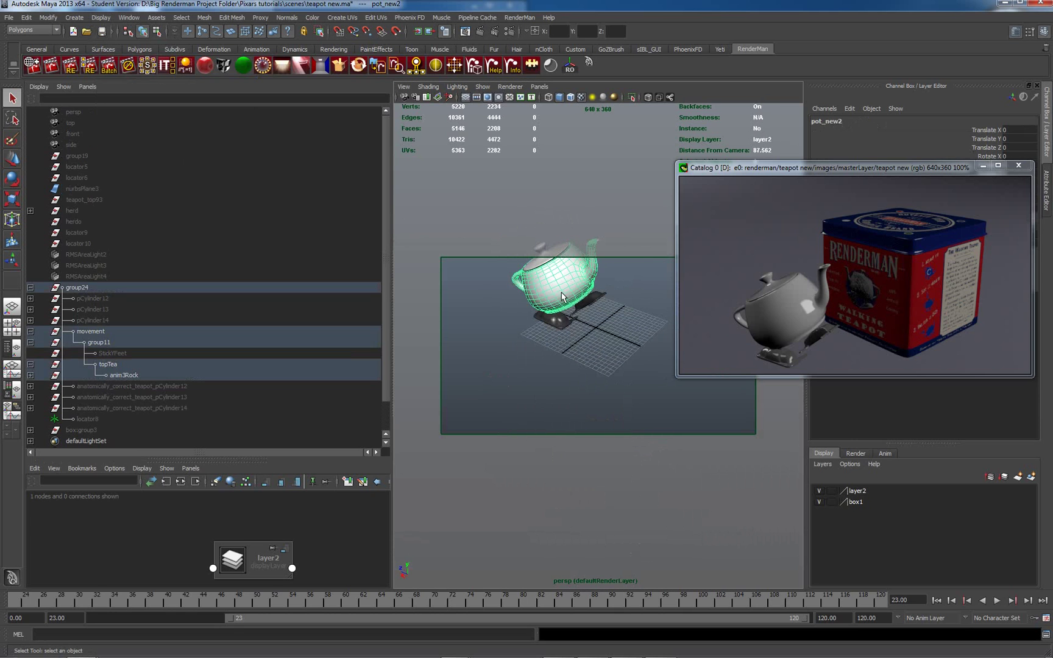
Pull the teapot's lid, body, wheel and feet out of their hierarchy and group them
key(f)
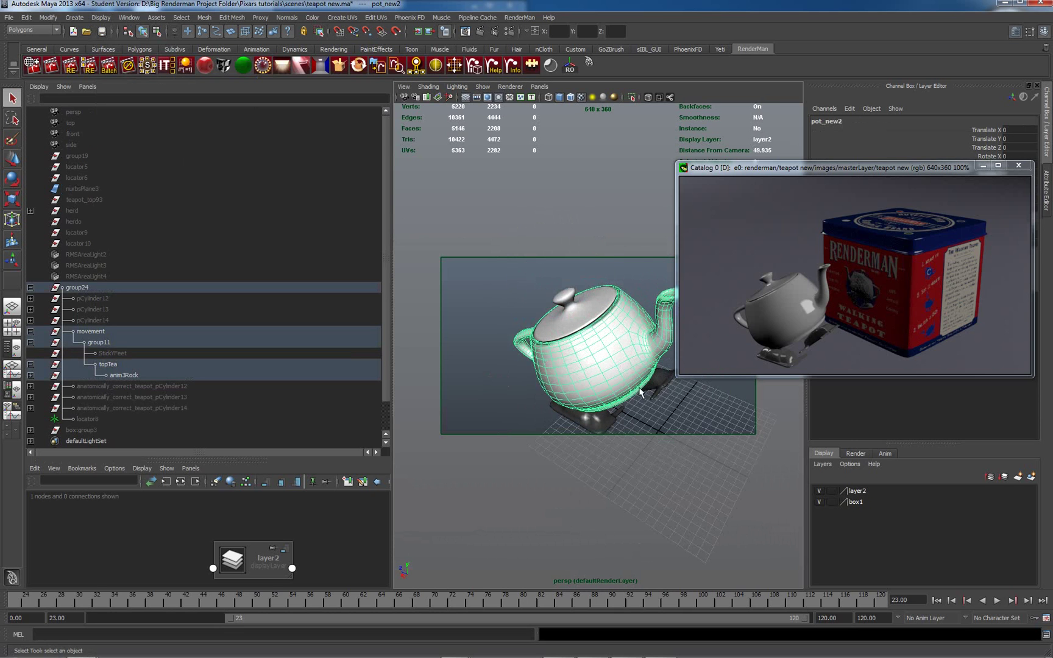
alt+drag(562, 298, 618, 329)
drag(631, 282, 489, 419)
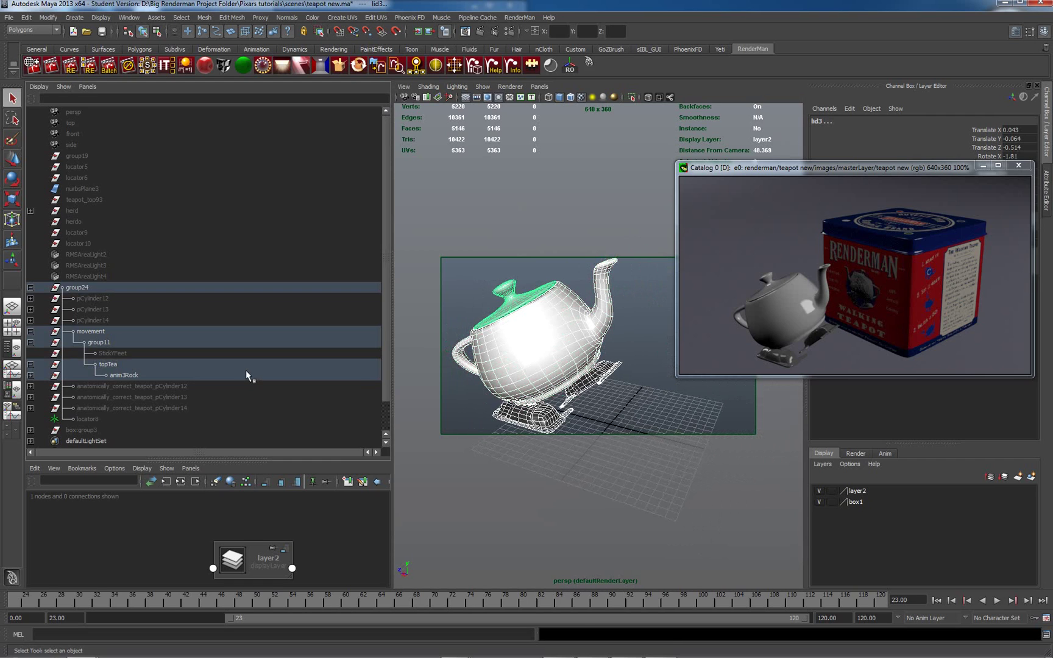
key(ctrl+d)
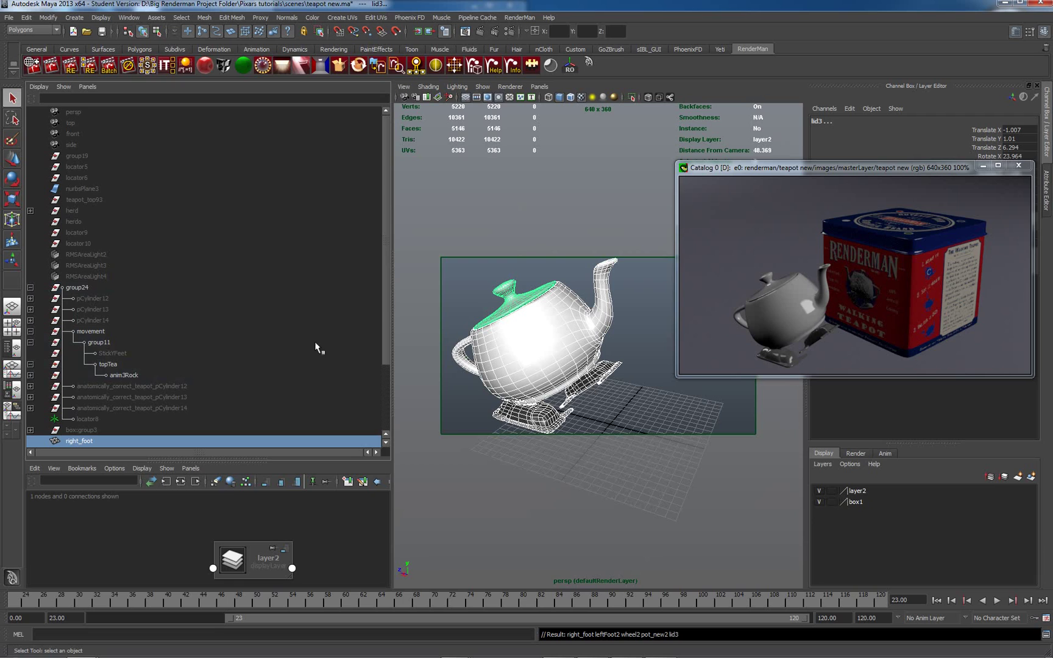
scroll(386, 297, down, 4)
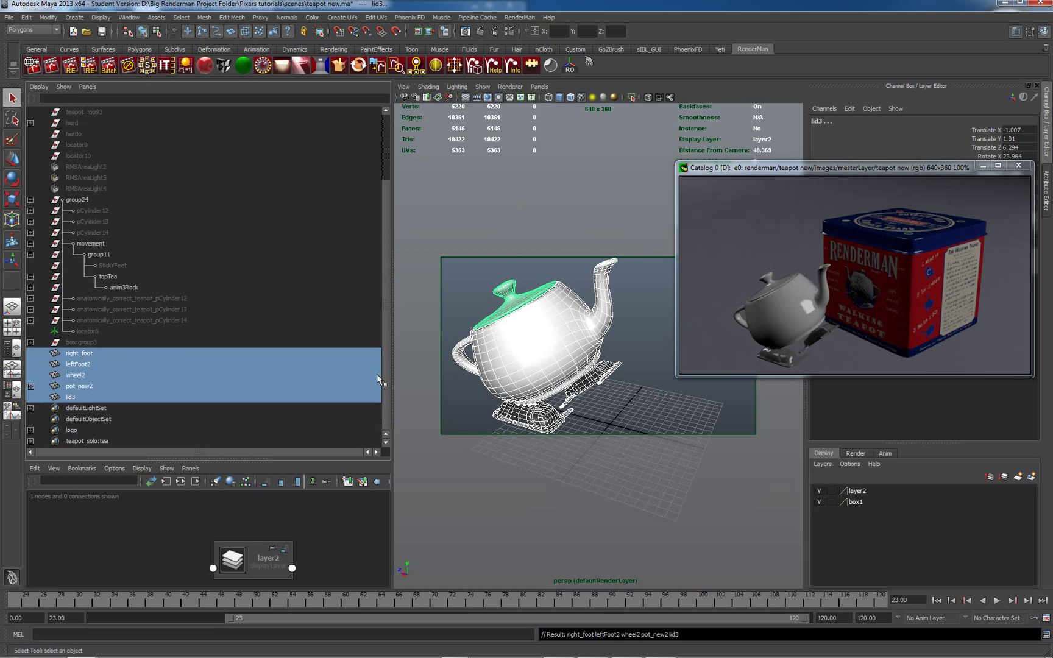
key(ctrl+g)
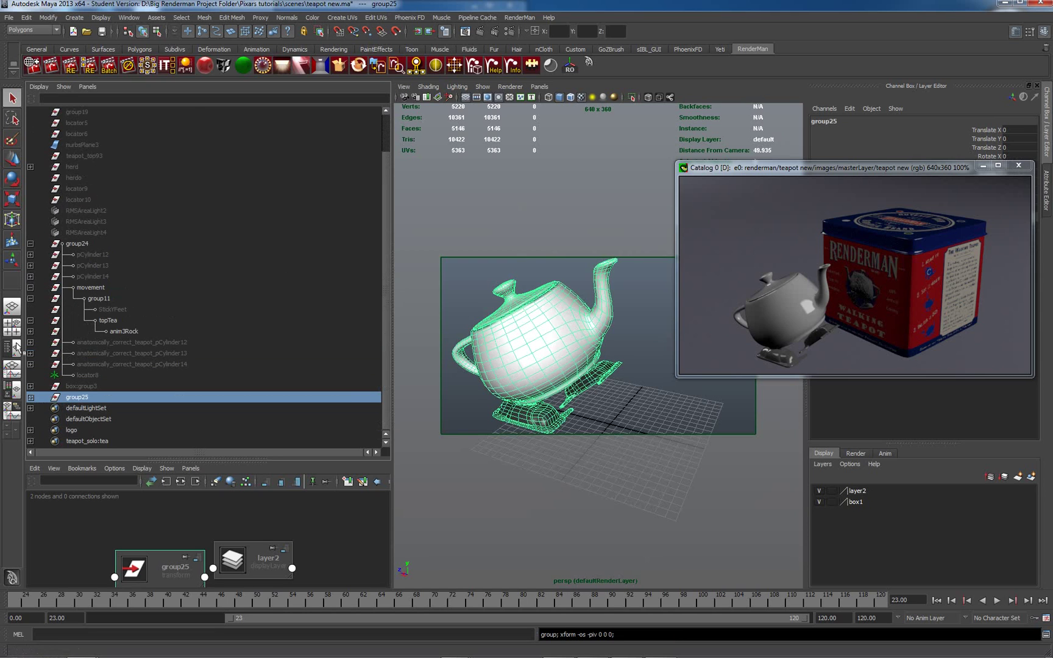
Rename the new group25 to teapot in the Outliner
click(93, 418)
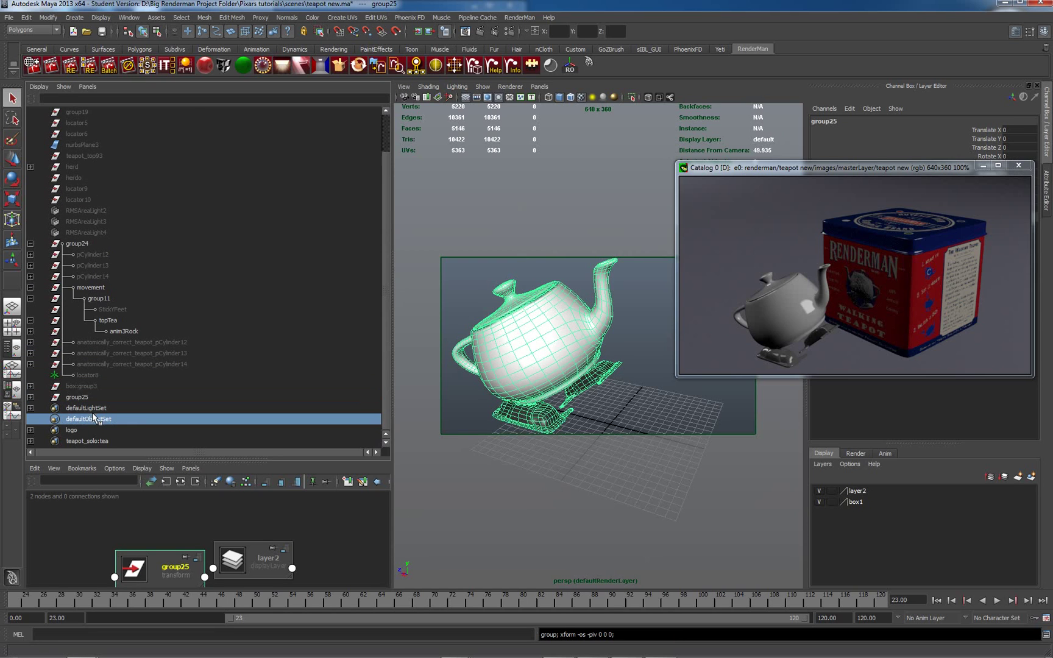
click(76, 398)
double_click(77, 399)
double_click(61, 398)
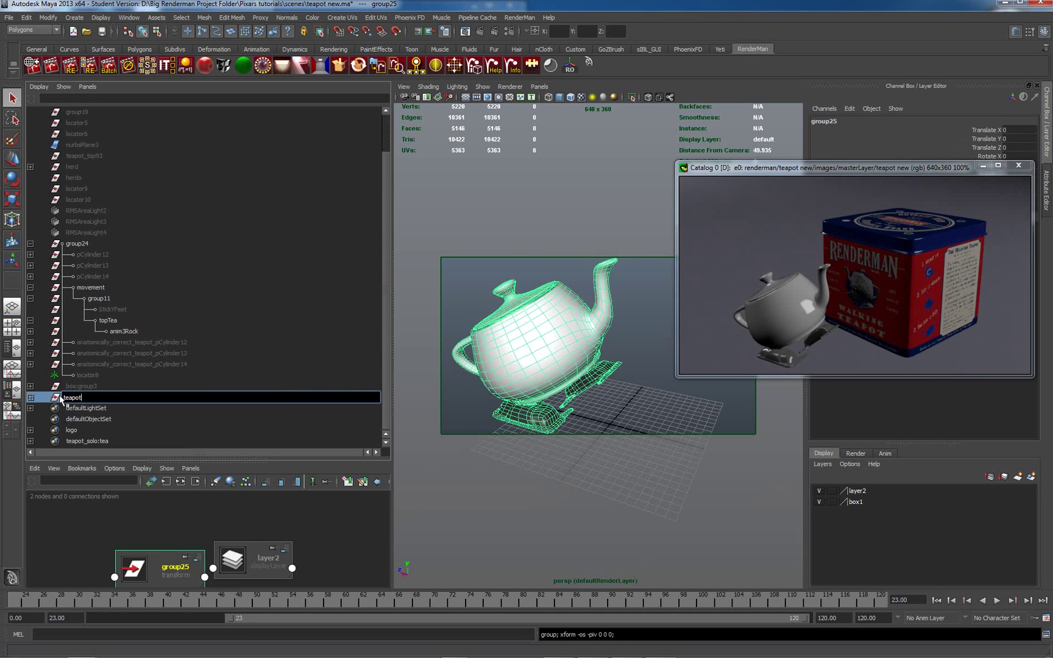
key(Return)
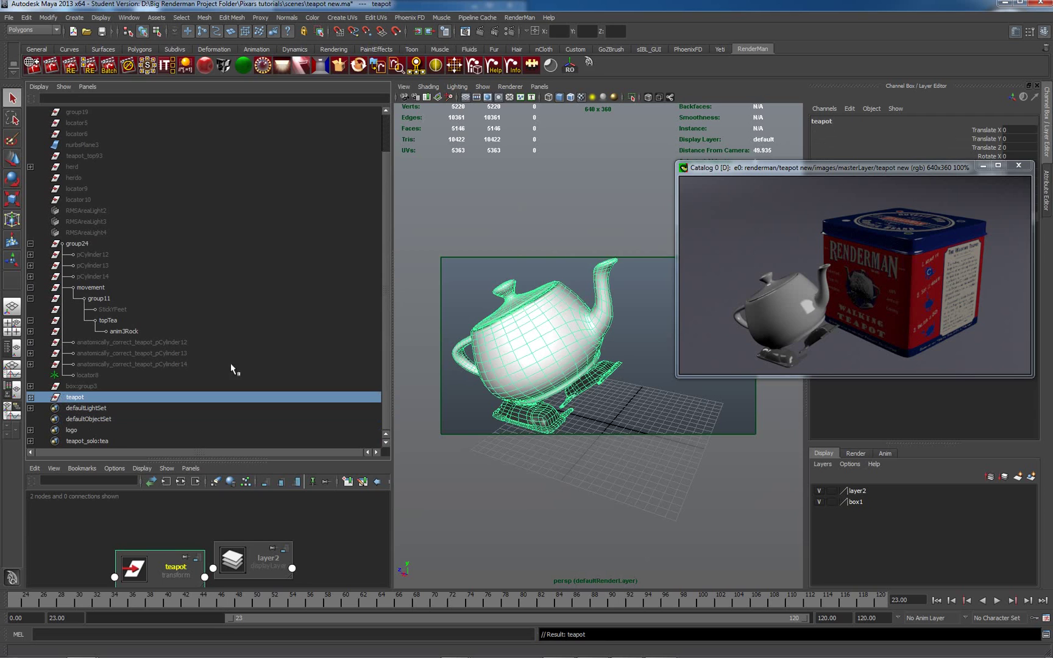
click(545, 313)
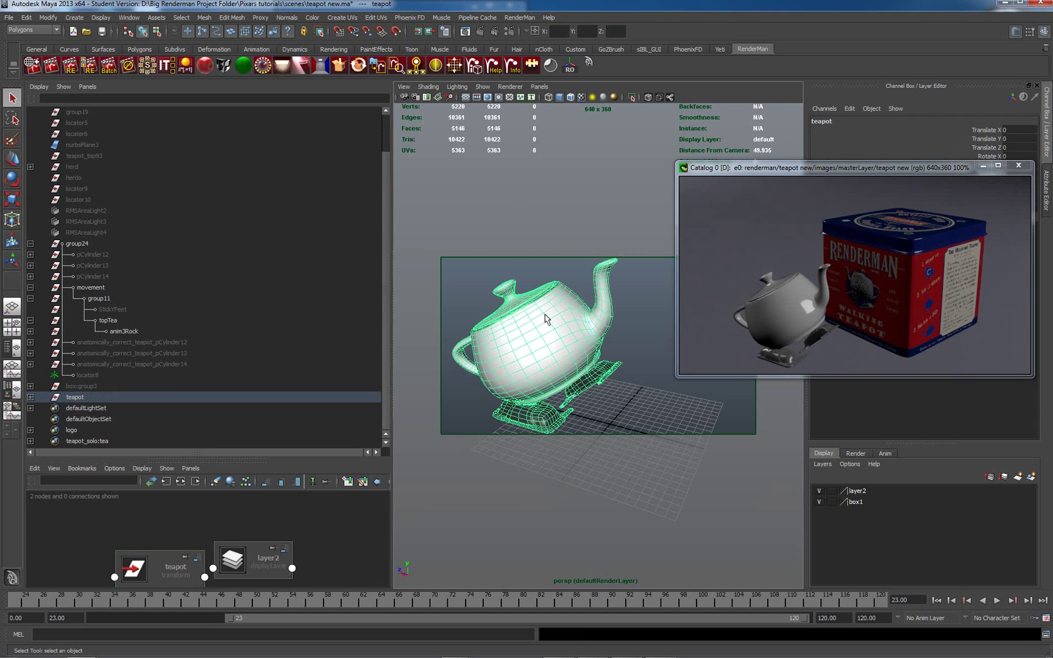
Unhide all objects and frame the teapot and tin together
click(101, 17)
mouse_move(129, 78)
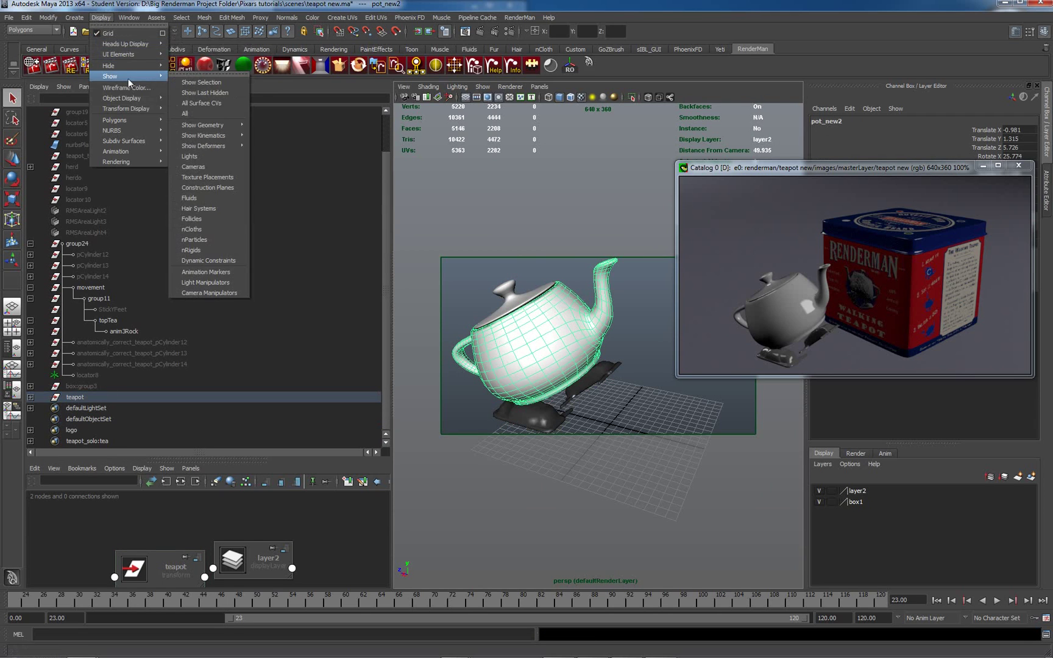
click(197, 113)
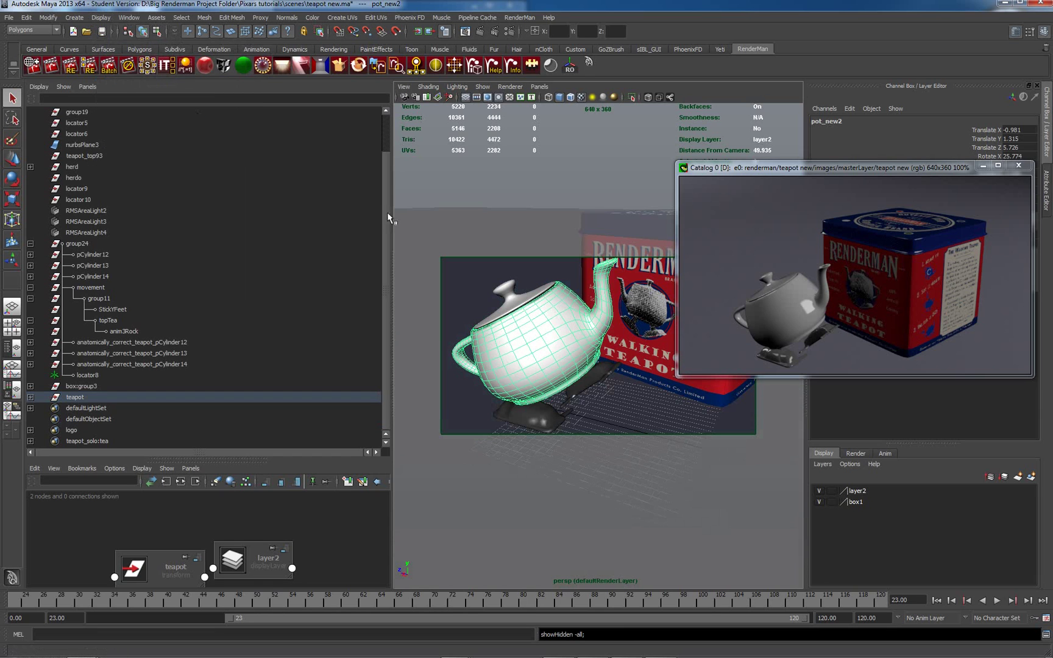
key(a)
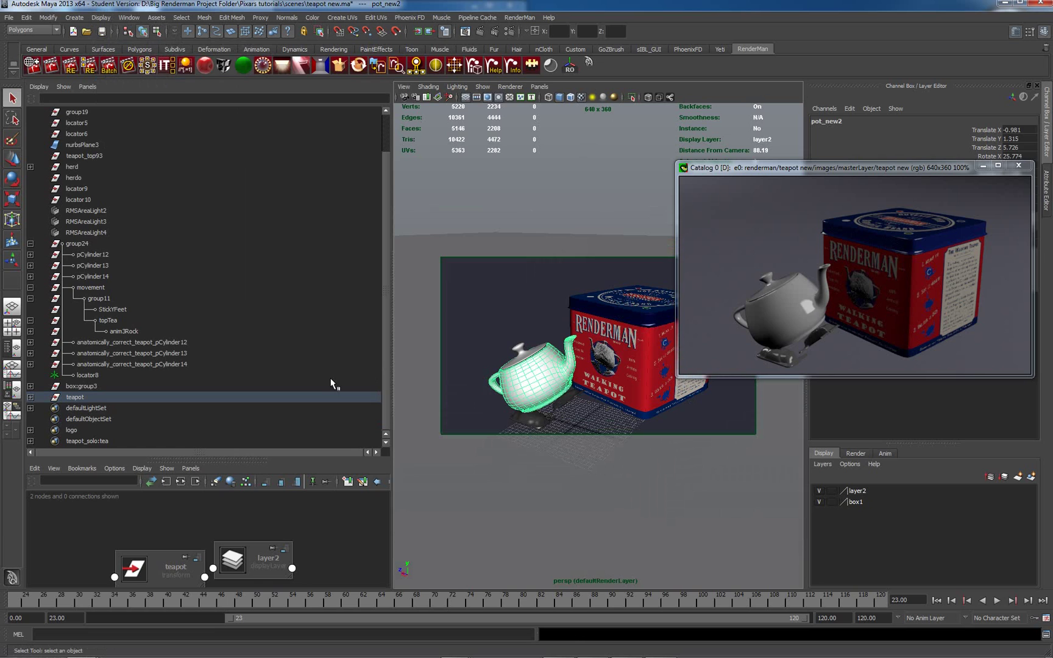
Delete group24, group19 with locator5 and locator6, and herd, herdo, locator9 and locator10
click(79, 245)
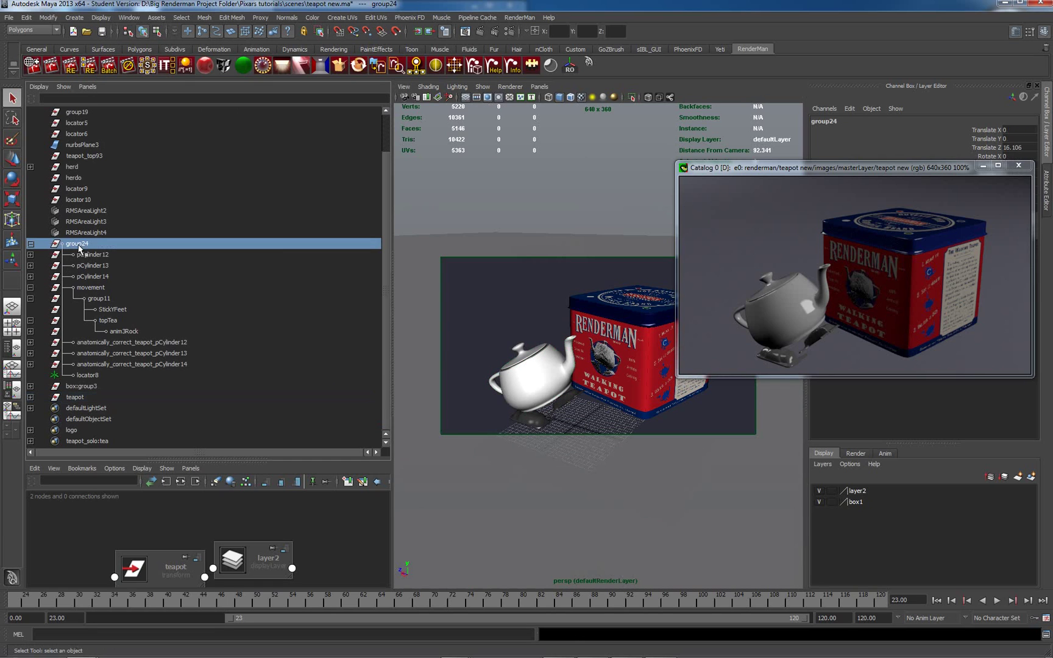
key(Delete)
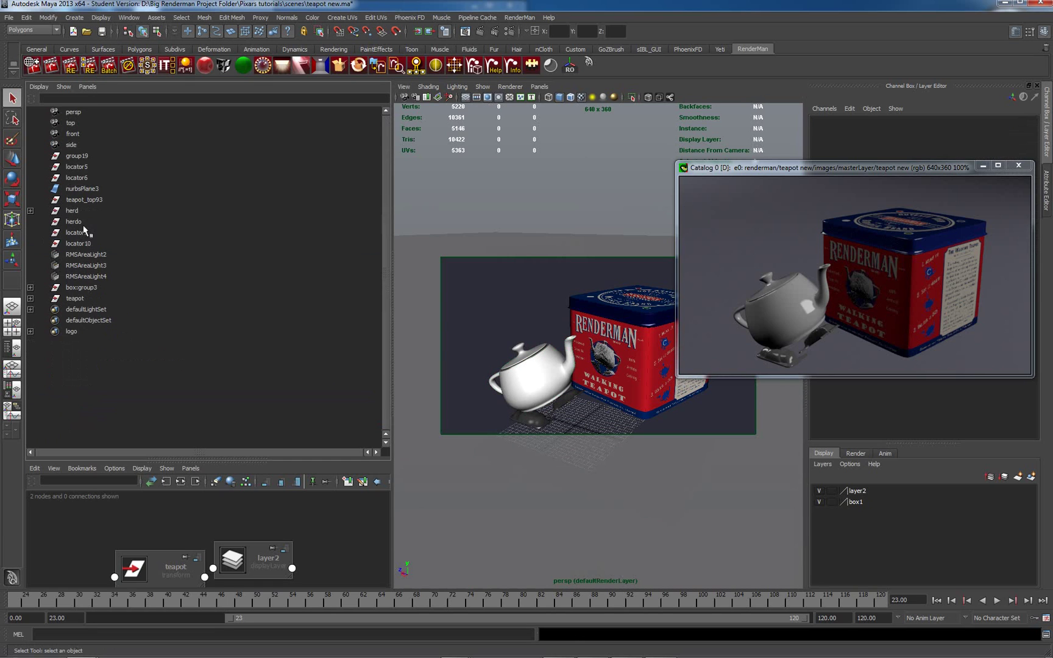
click(83, 158)
shift+click(82, 180)
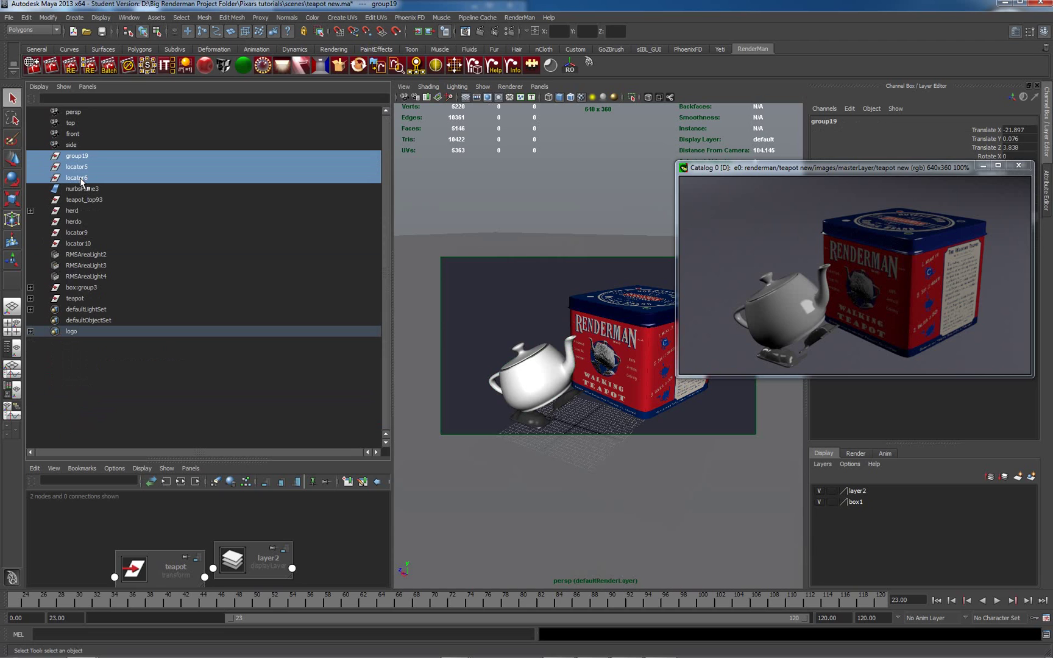
key(Delete)
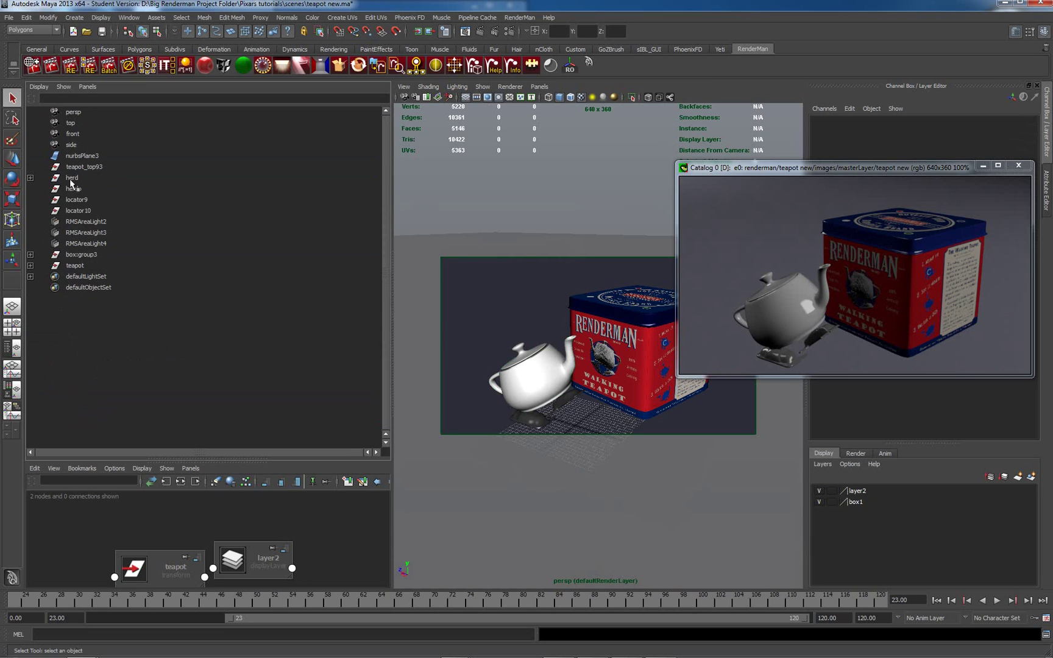
click(69, 179)
shift+click(74, 211)
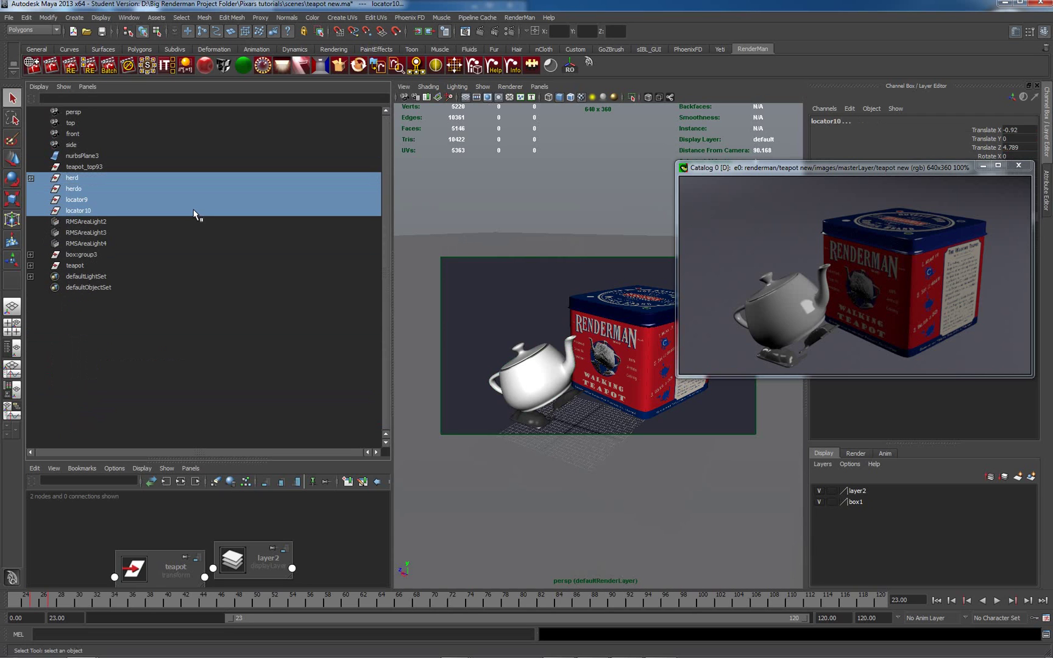
key(Delete)
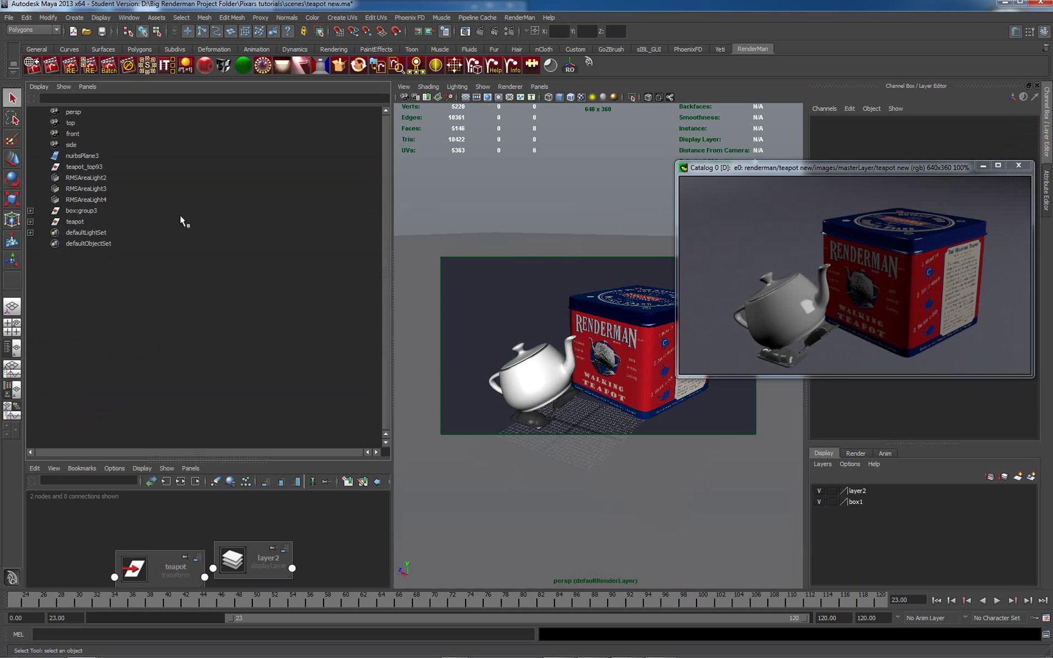
Check the tin and teapot groups and inspect RMSAreaLight4, RMSAreaLight3 and RMSAreaLight2
click(85, 210)
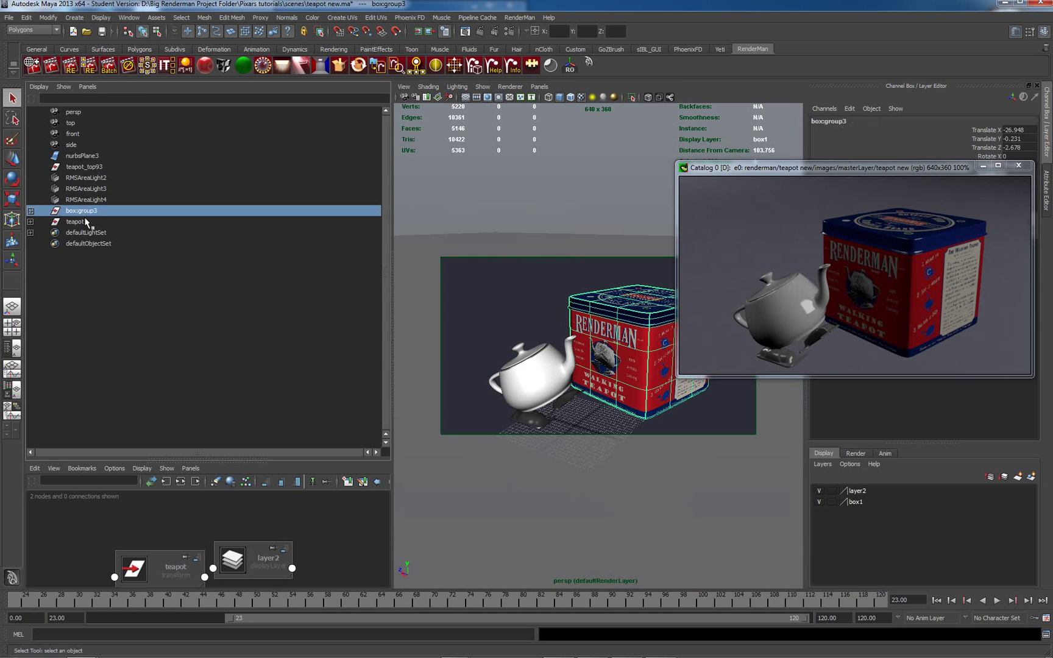
click(85, 222)
click(81, 213)
click(74, 222)
click(95, 200)
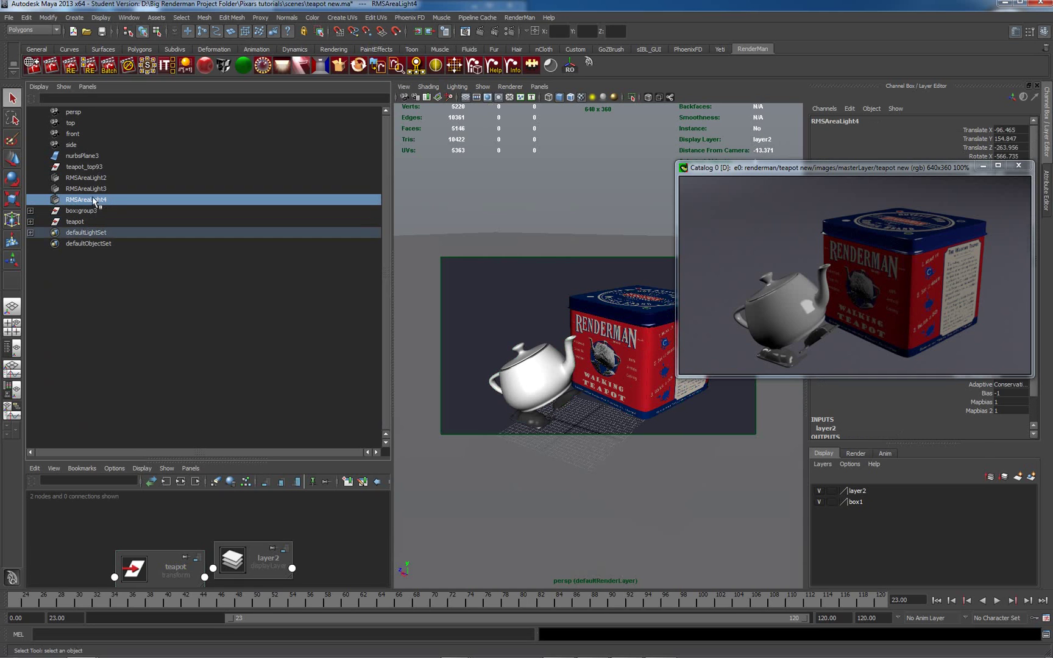
click(91, 190)
click(88, 178)
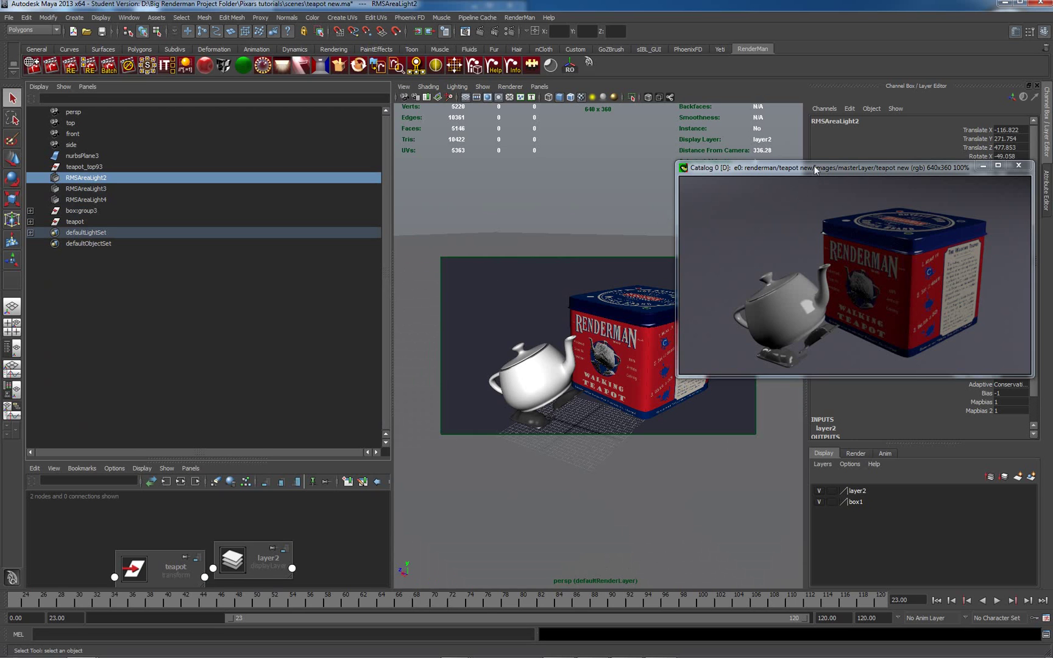
Move the render catalog to the upper left and bring the RenderMan globals window into view
drag(815, 170, 251, 103)
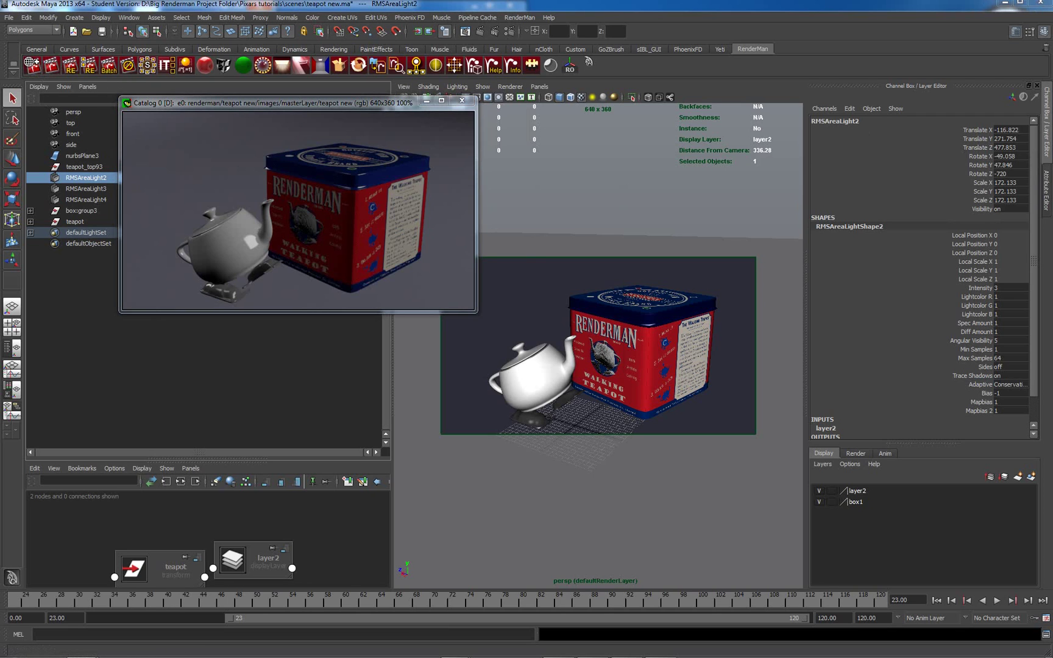
drag(790, 121, 507, 93)
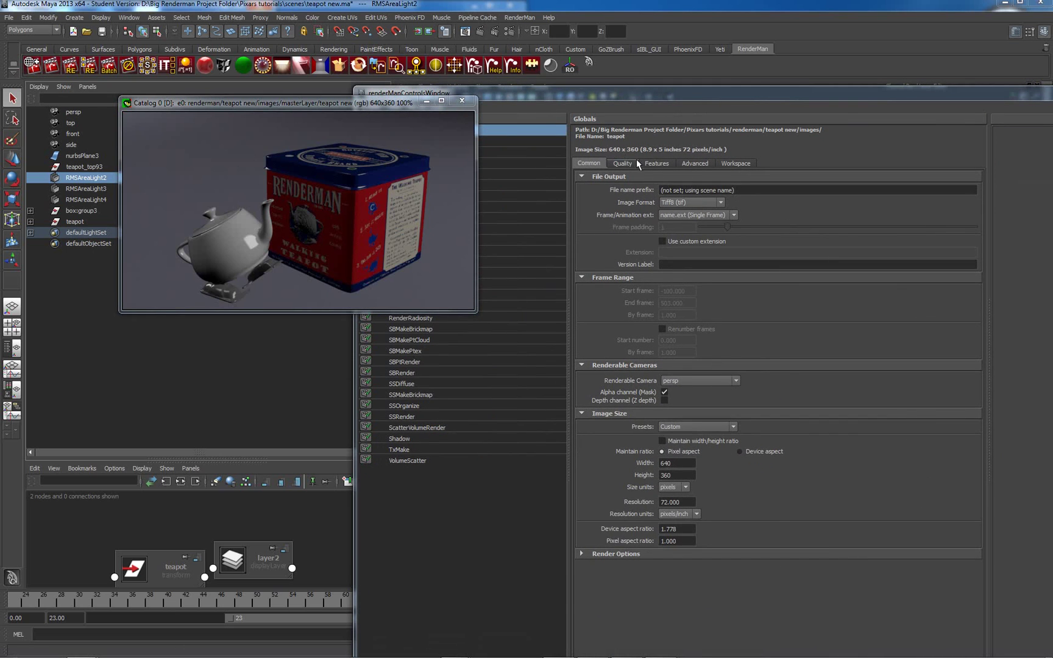
Enable Ray Tracing on the Features tab and keep Max Diffuse Depth at 1
click(655, 163)
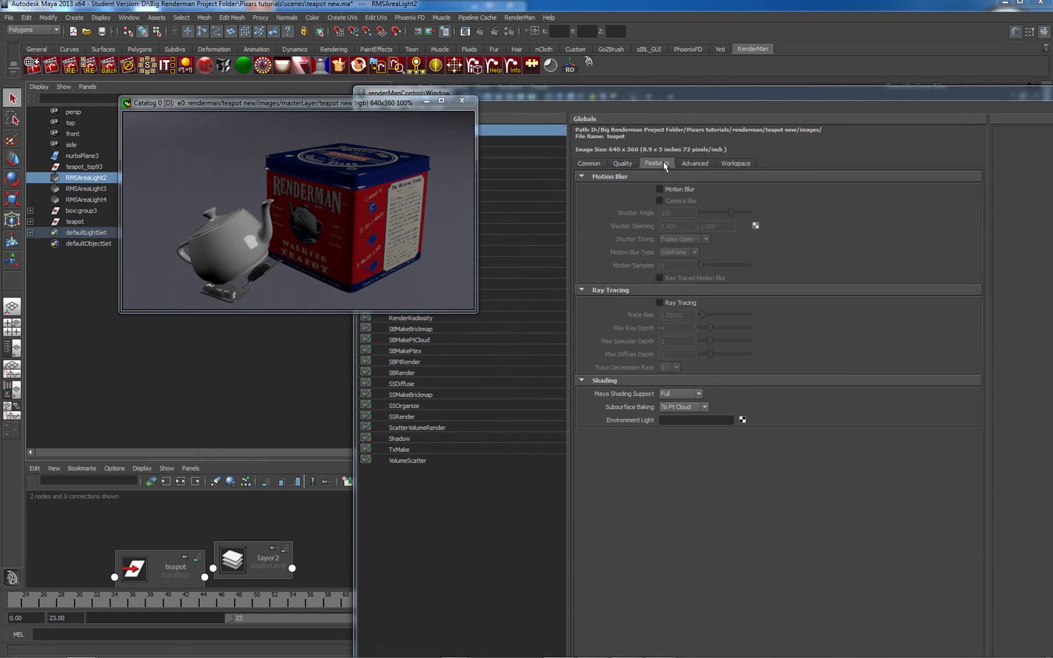
click(659, 303)
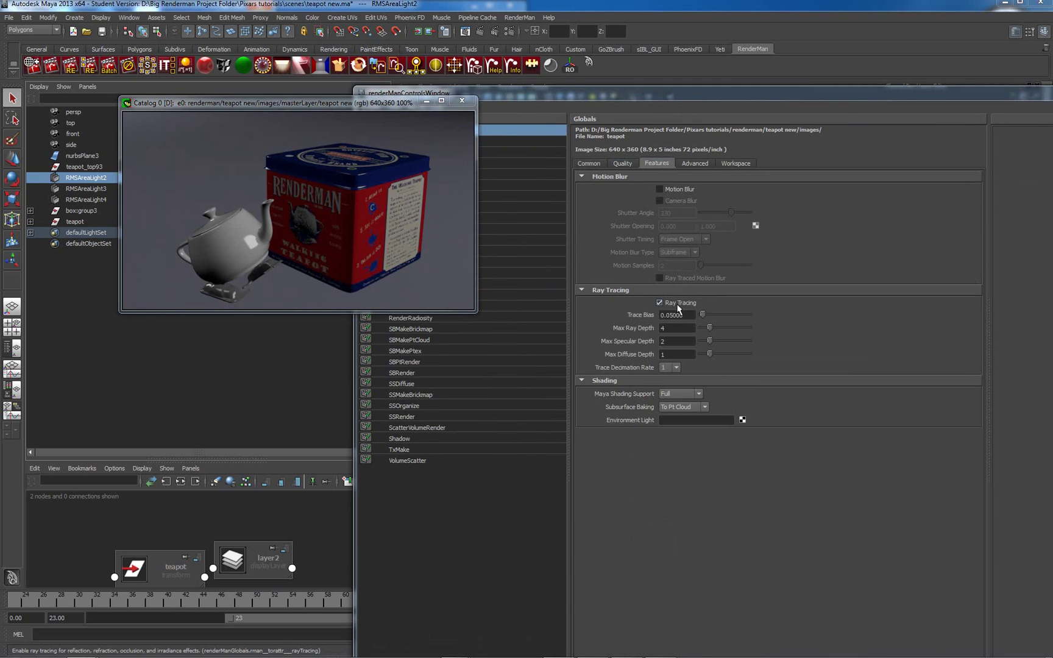
click(674, 354)
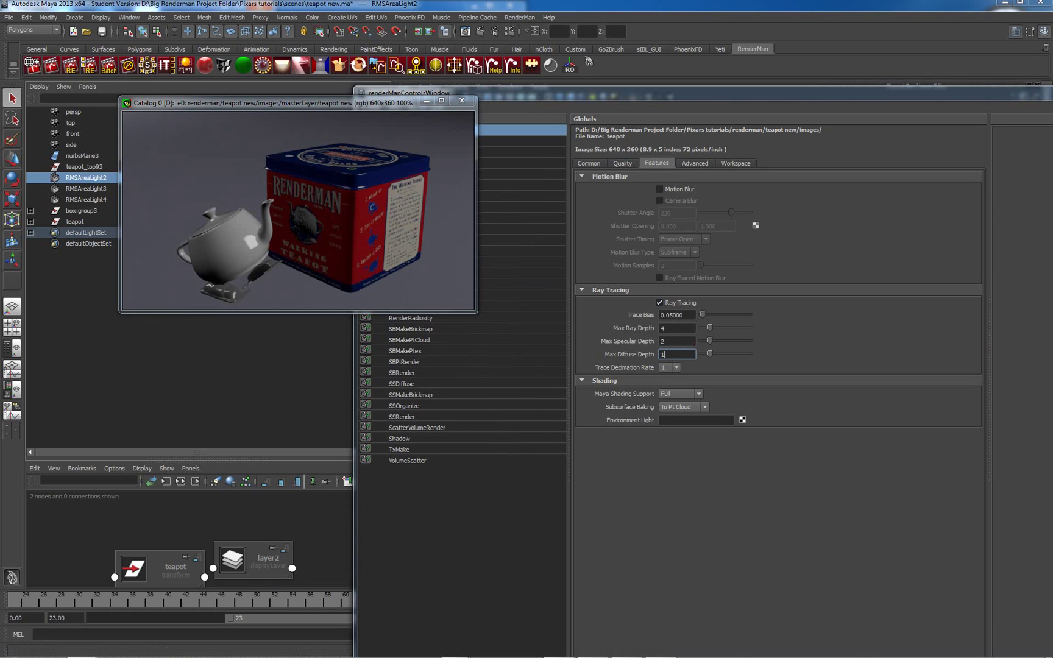
key(Return)
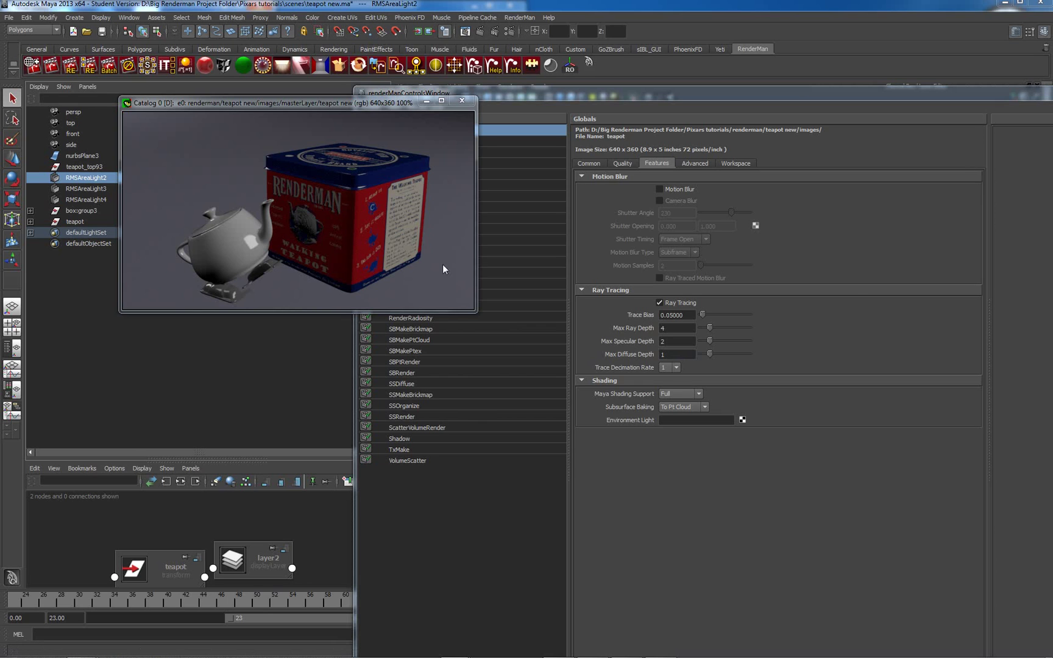
Re-render the teapot and tin with Try Re-Render, then raise all the it windows
right_click(326, 244)
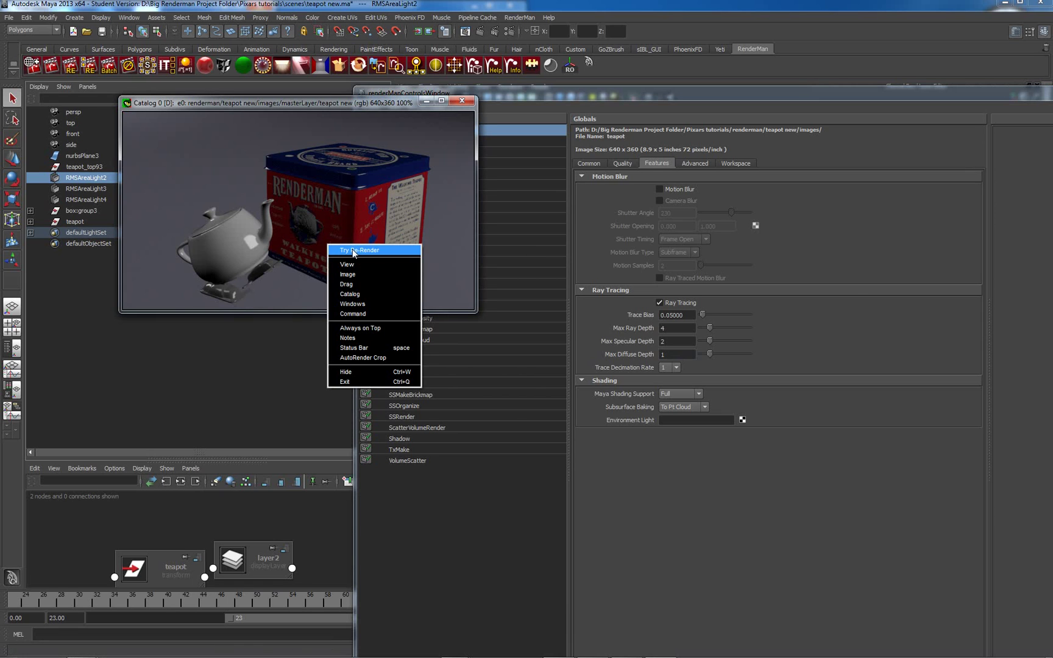
click(351, 247)
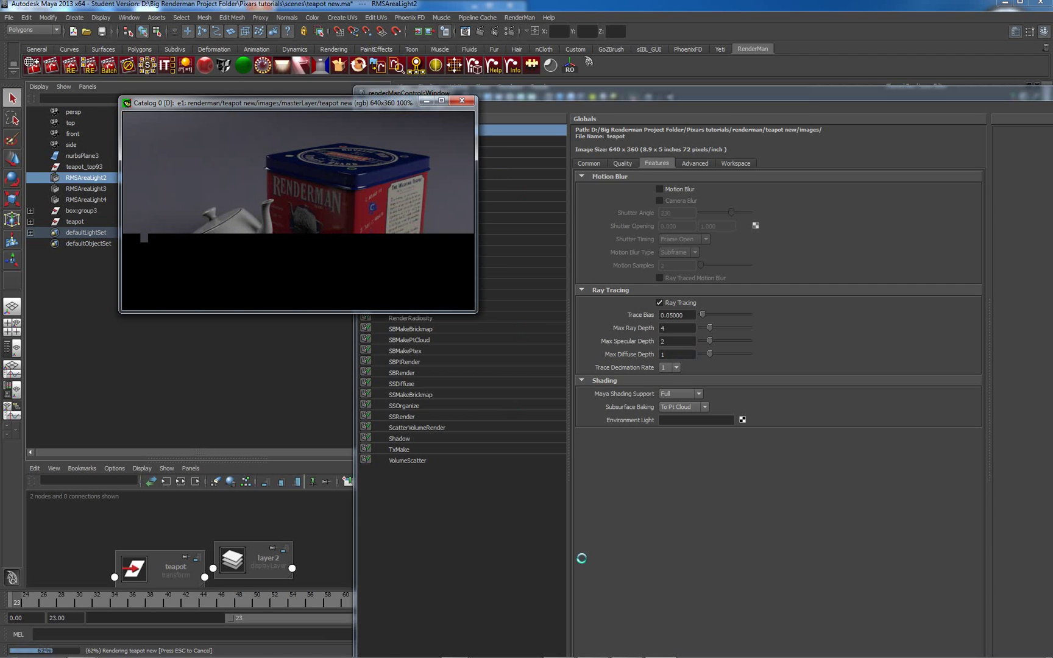
mouse_move(589, 653)
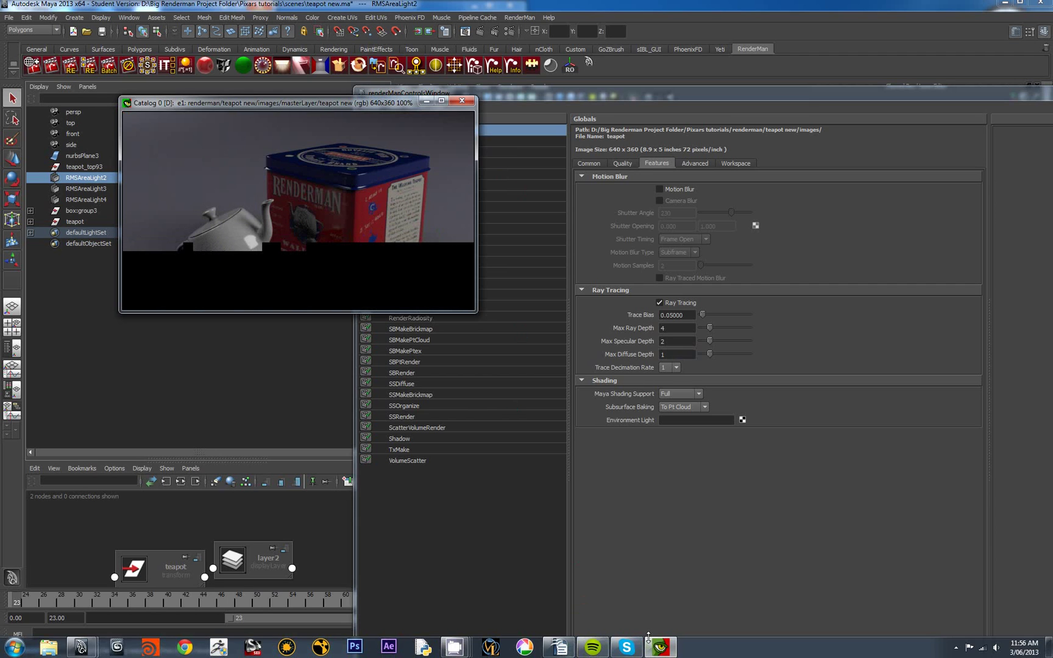
right_click(385, 214)
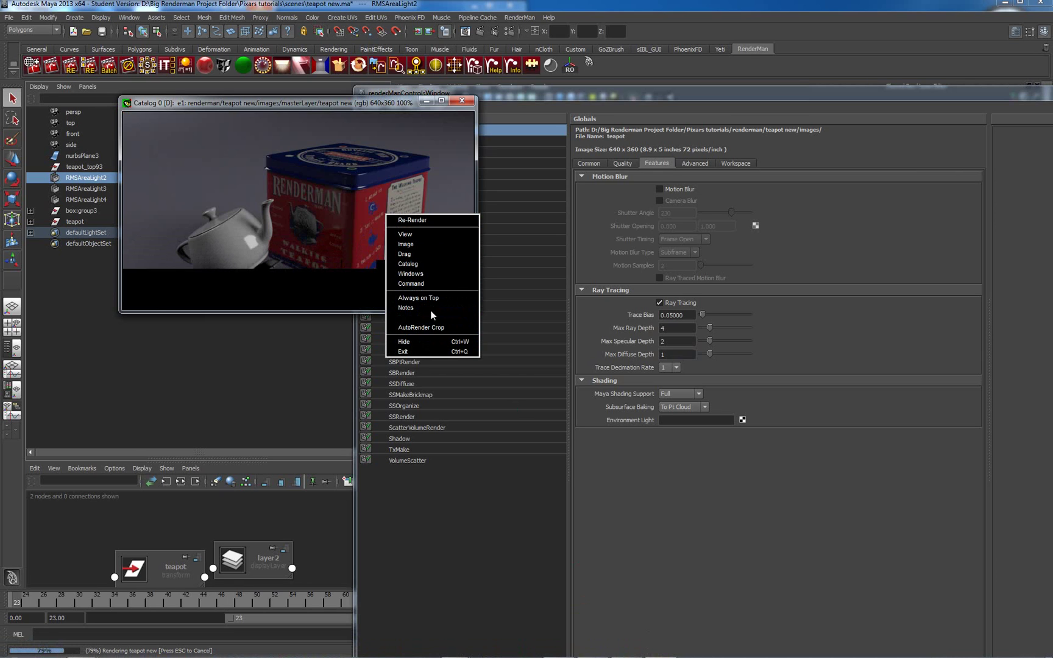
mouse_move(429, 276)
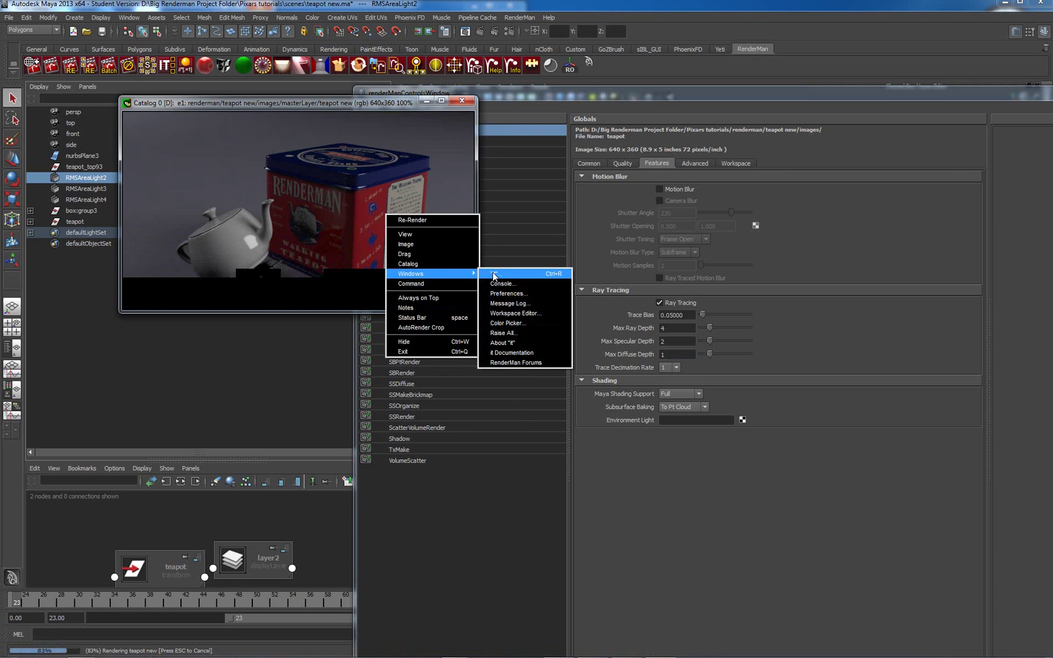
Move the catalog aside and flip between renders e0 and e1 to compare them, ending on e1
click(503, 332)
drag(519, 371, 876, 140)
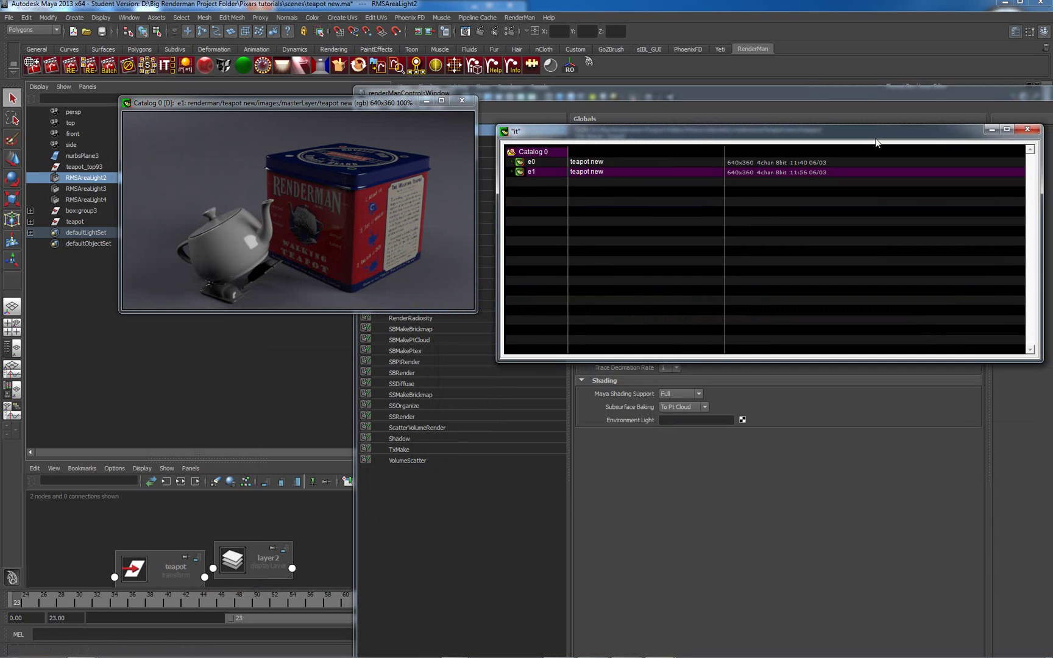
click(593, 162)
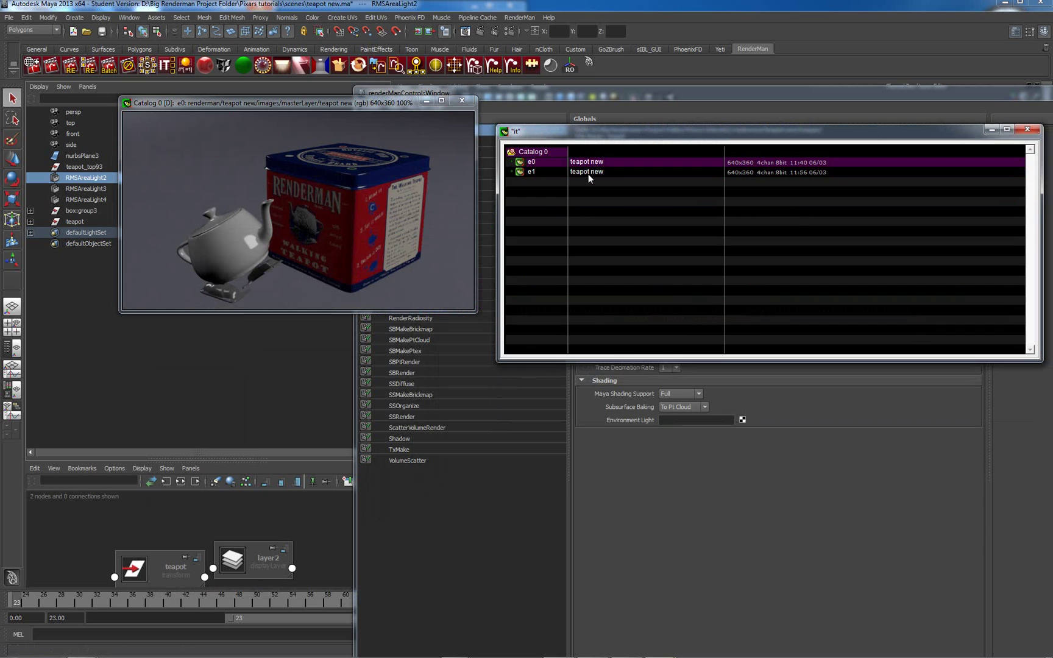
click(588, 173)
click(586, 163)
click(585, 168)
click(585, 164)
click(583, 174)
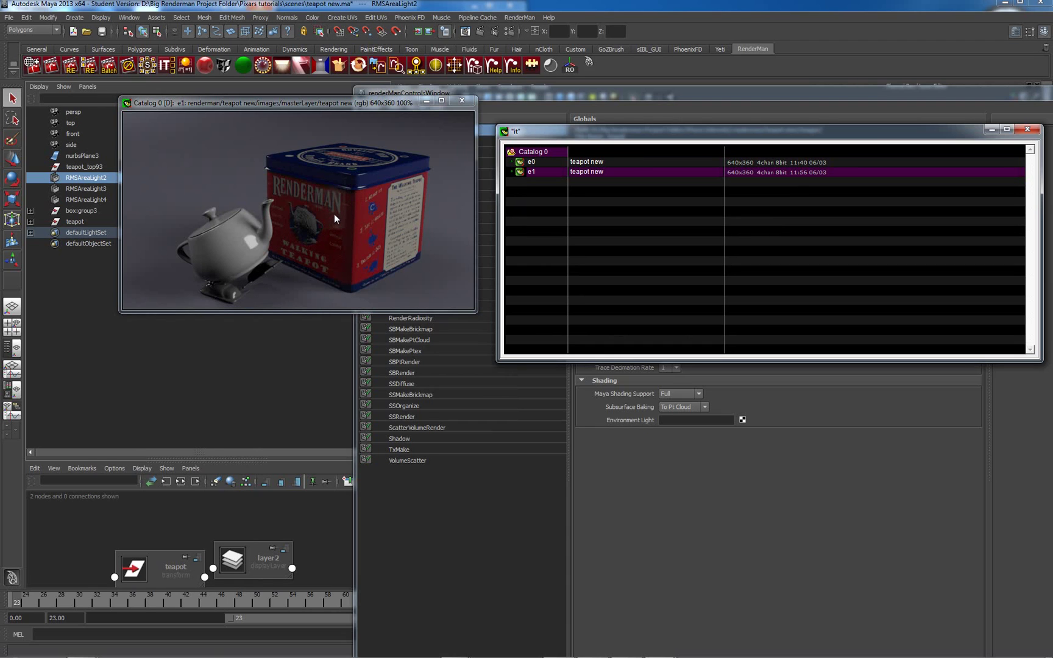
click(588, 162)
click(591, 172)
Add a RenderMan GI light (RMSGILight1) through RenderMan > Nodes > RMS GI Light
drag(669, 98, 1052, 125)
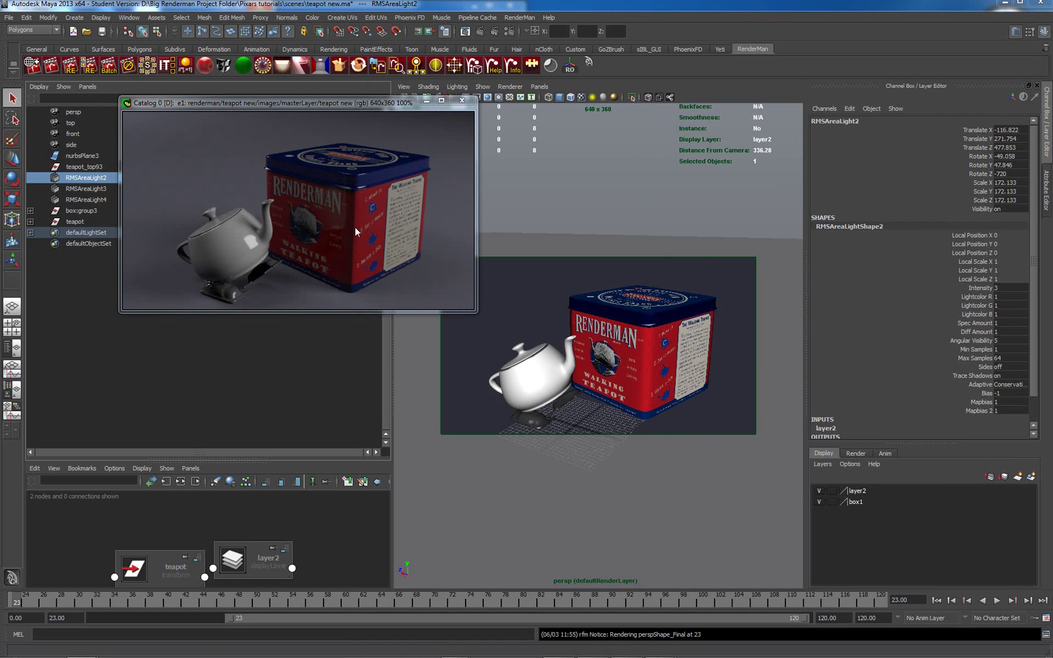
click(528, 17)
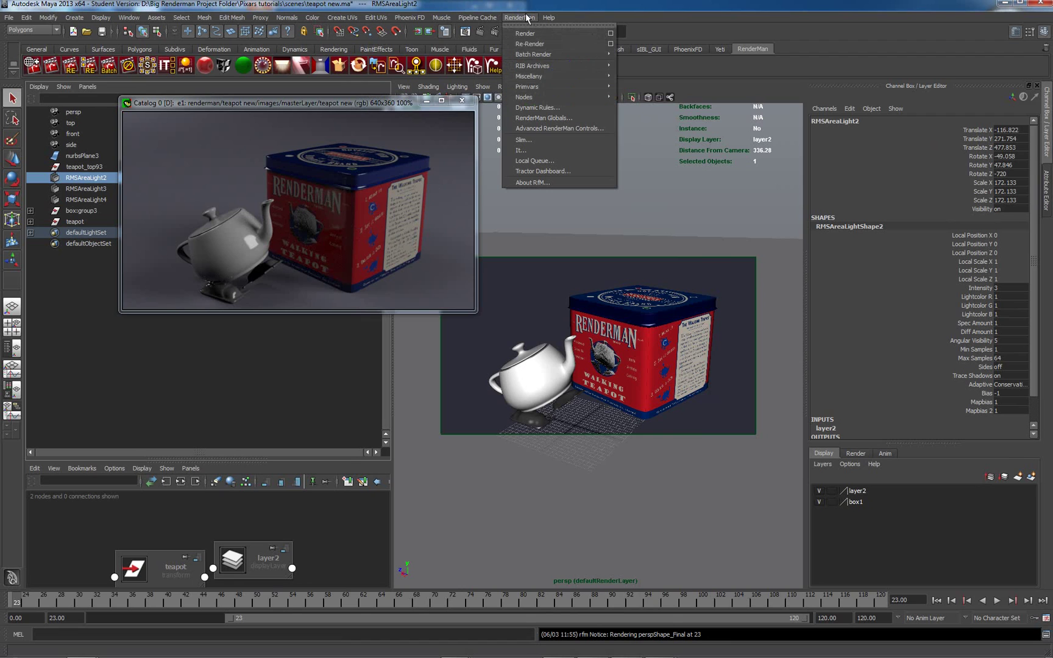
mouse_move(540, 97)
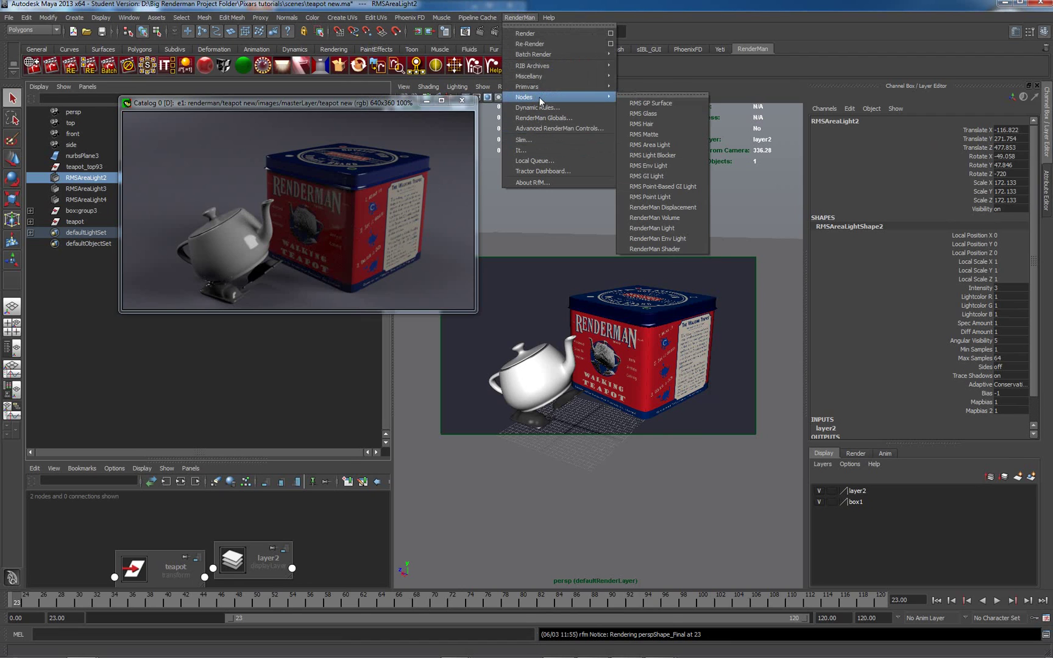
click(645, 178)
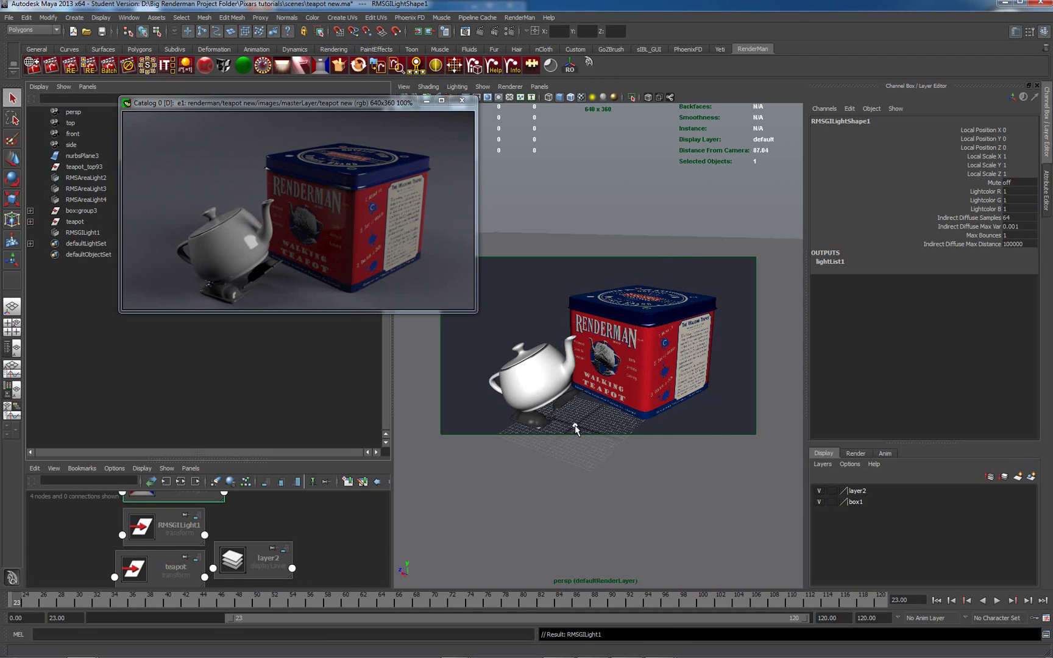
In the Attribute Editor, set RMSGILight1's Max Bounces to 3
click(575, 428)
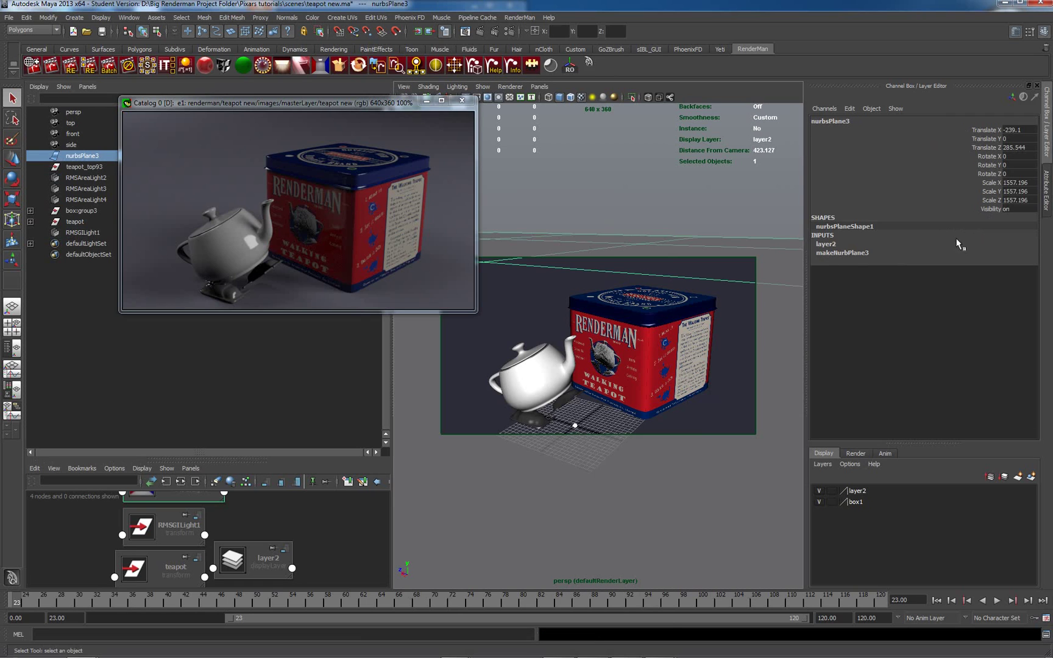
click(1048, 209)
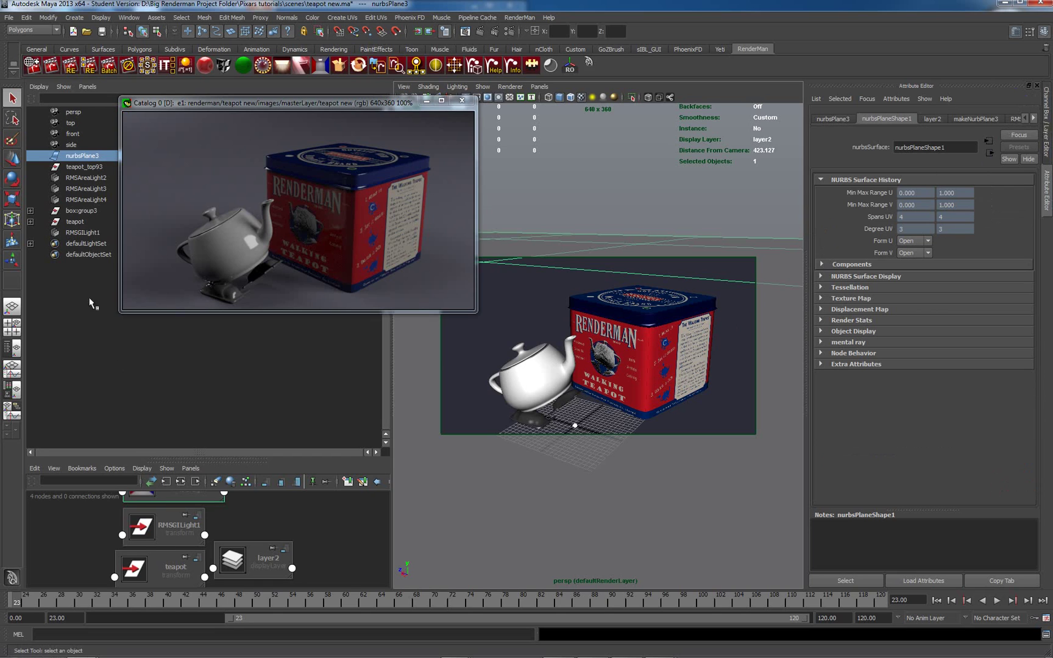
click(82, 231)
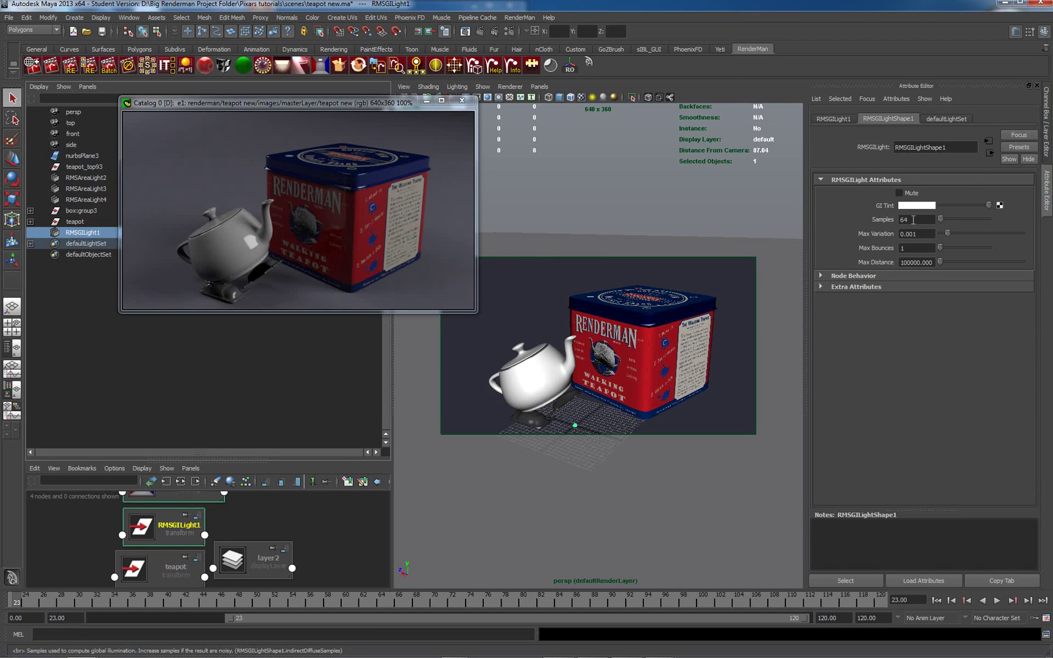
click(914, 251)
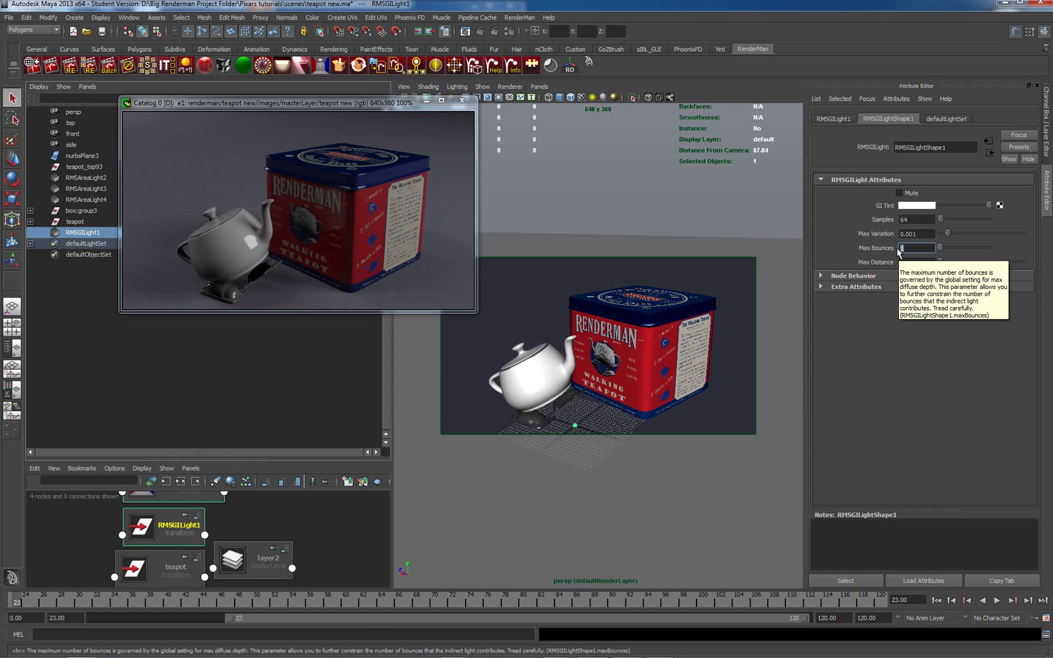
text(3)
click(919, 234)
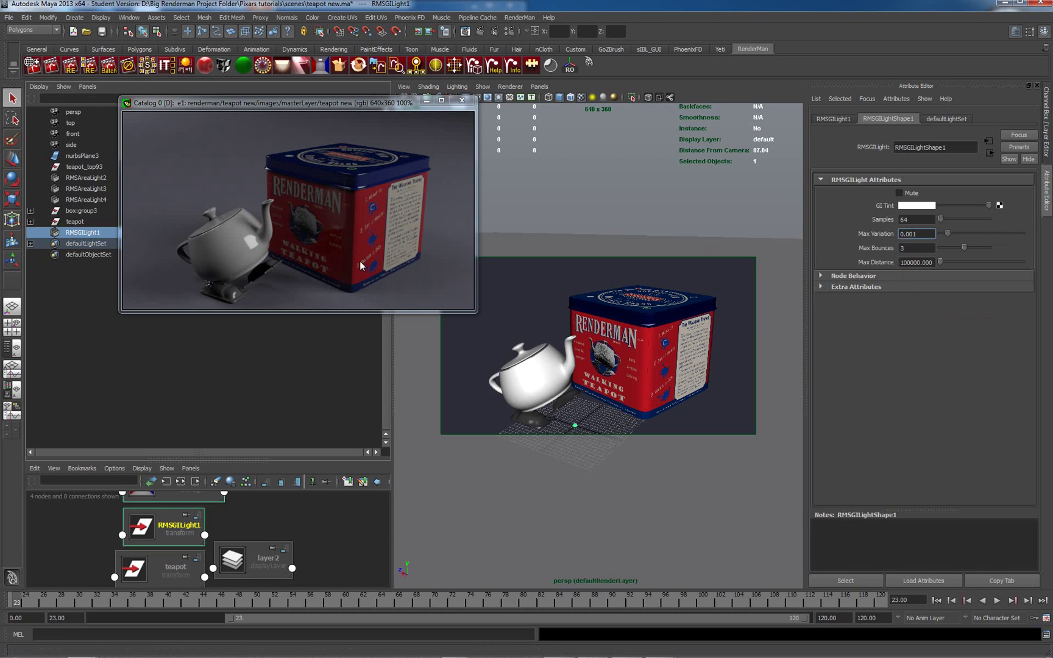
Re-render the scene with GI bounce light as render e2 and bring the catalog forward
right_click(302, 216)
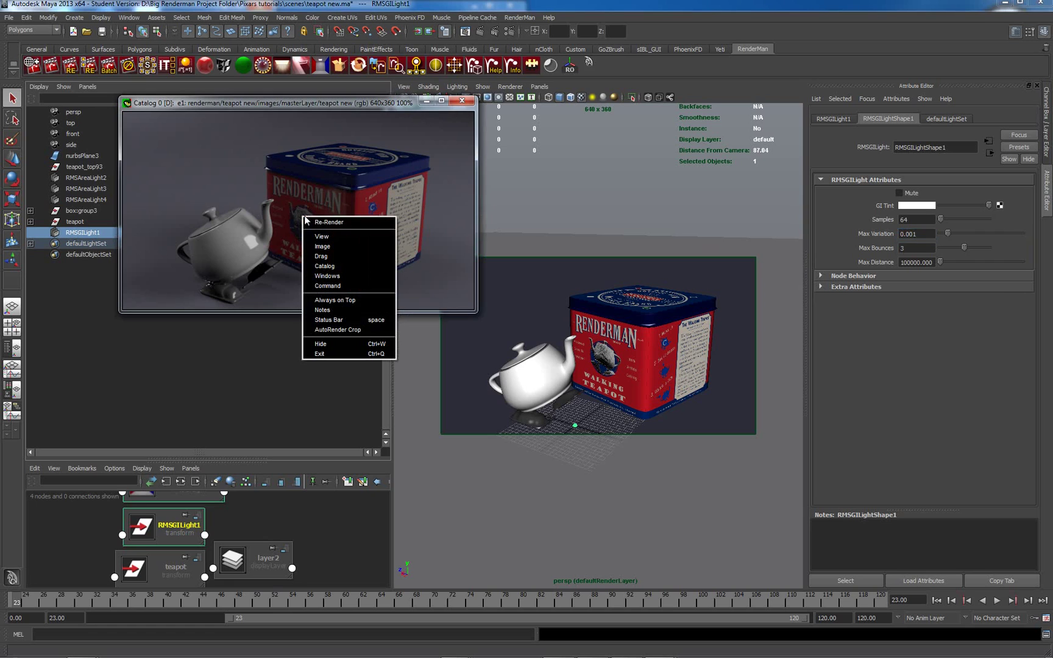
click(324, 222)
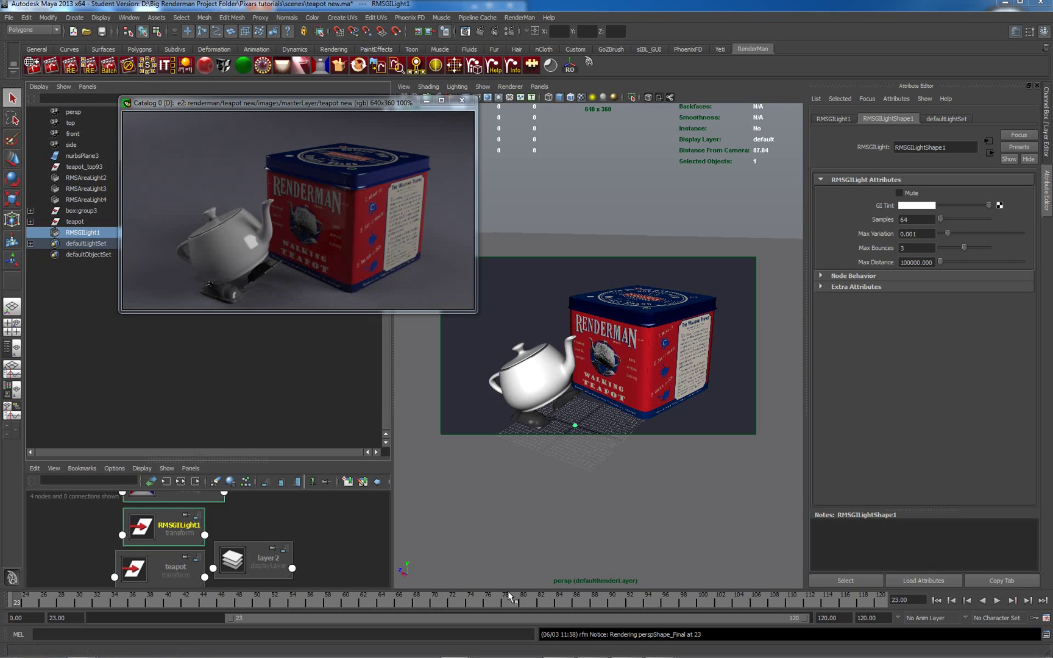
mouse_move(576, 655)
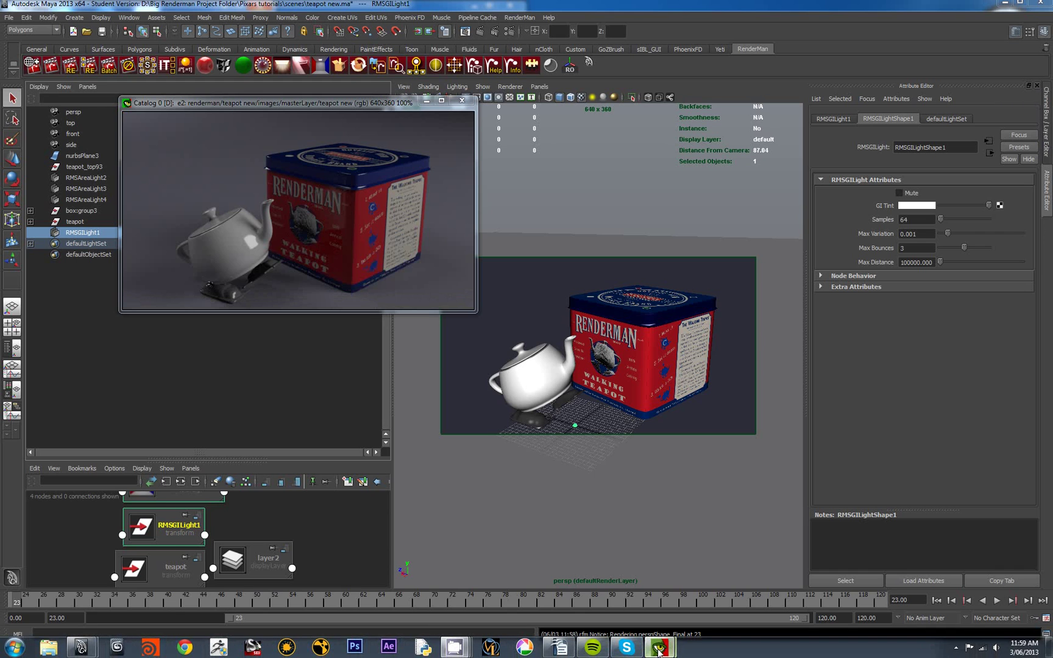
mouse_move(659, 647)
click(684, 606)
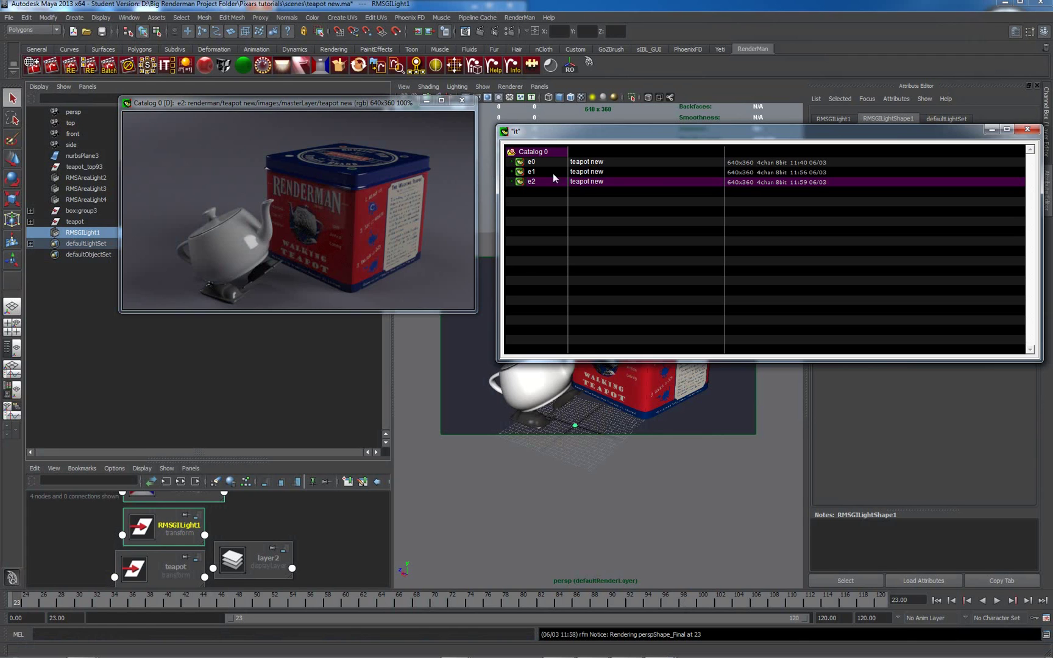
click(585, 173)
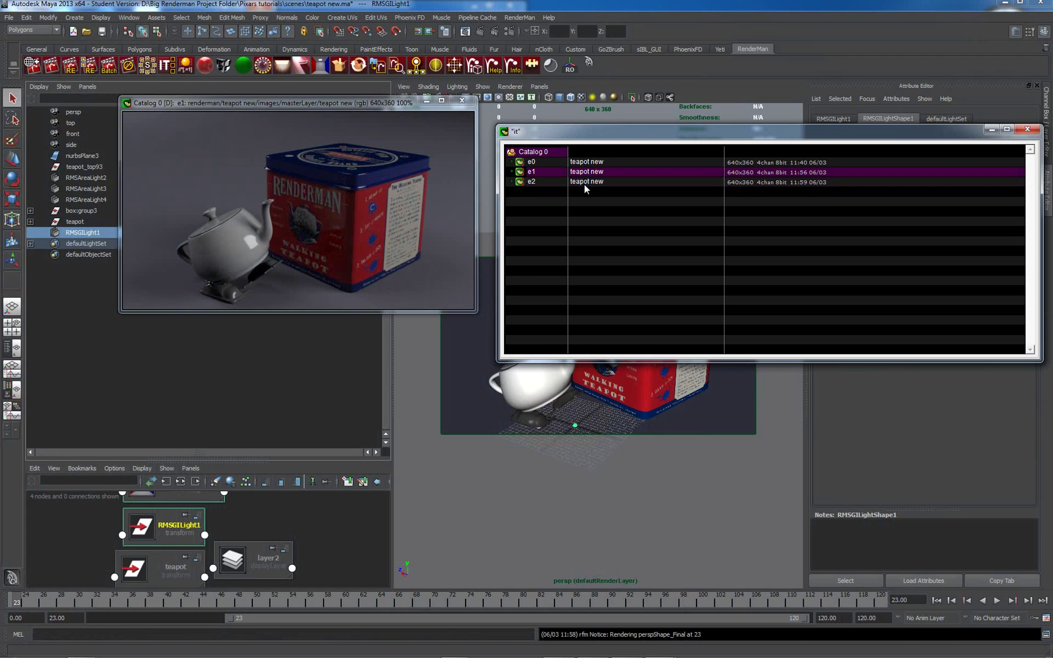
click(584, 182)
click(583, 174)
click(582, 183)
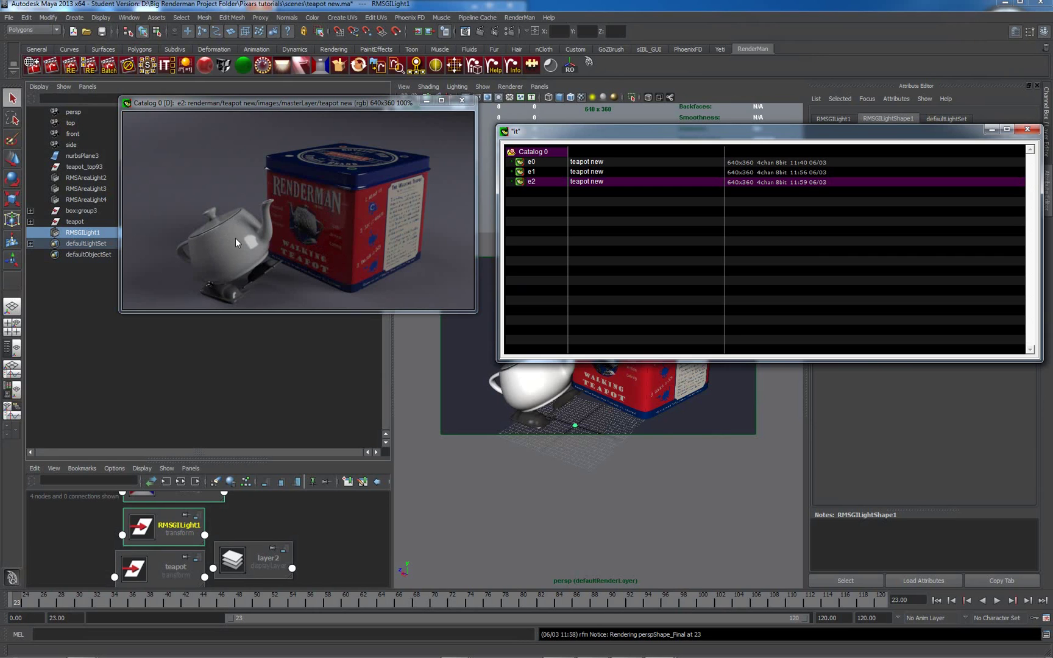
click(599, 172)
click(592, 180)
click(599, 163)
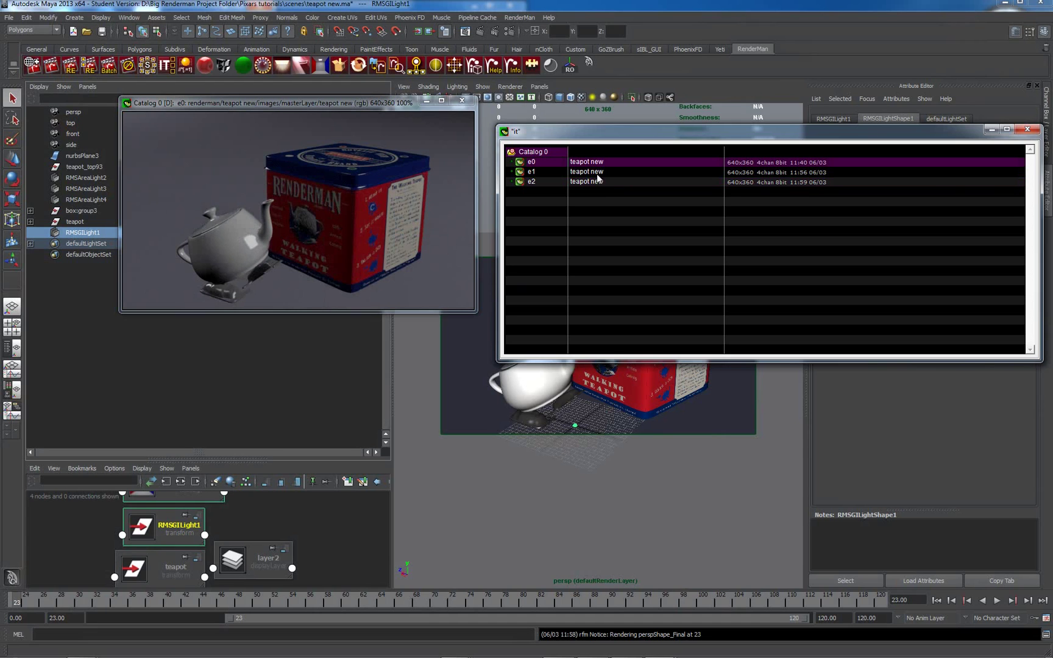
click(591, 181)
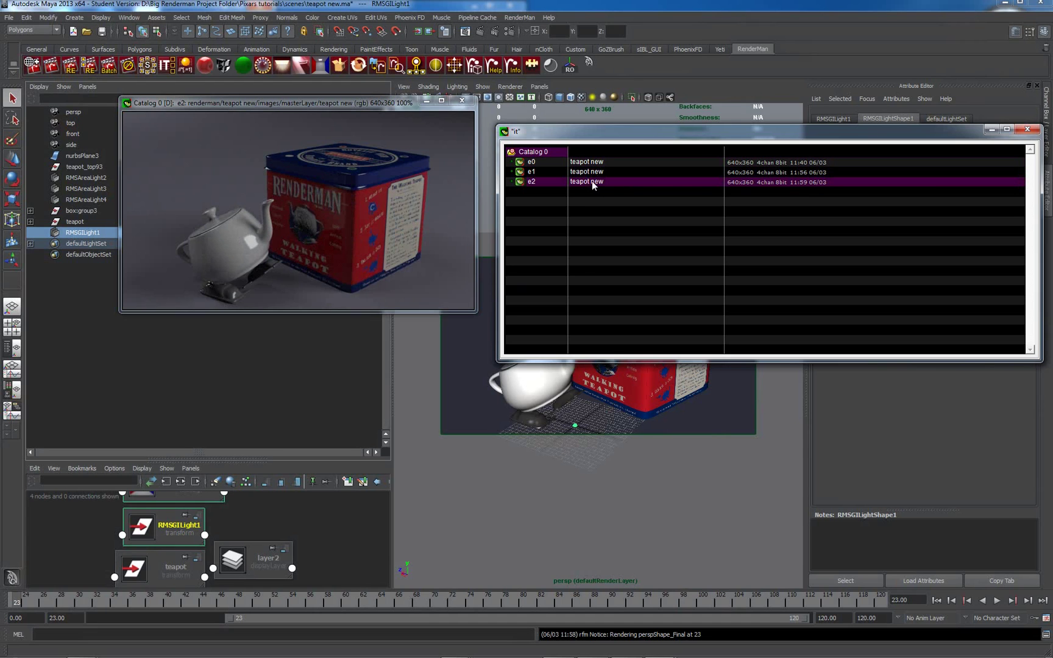
click(590, 162)
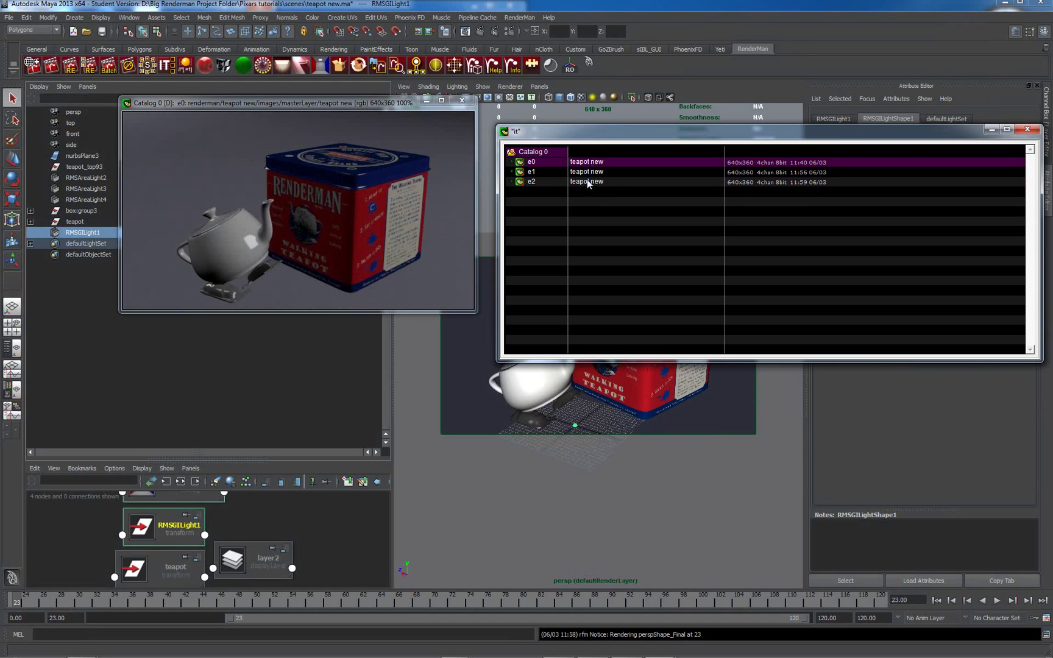
click(588, 181)
click(590, 162)
click(587, 182)
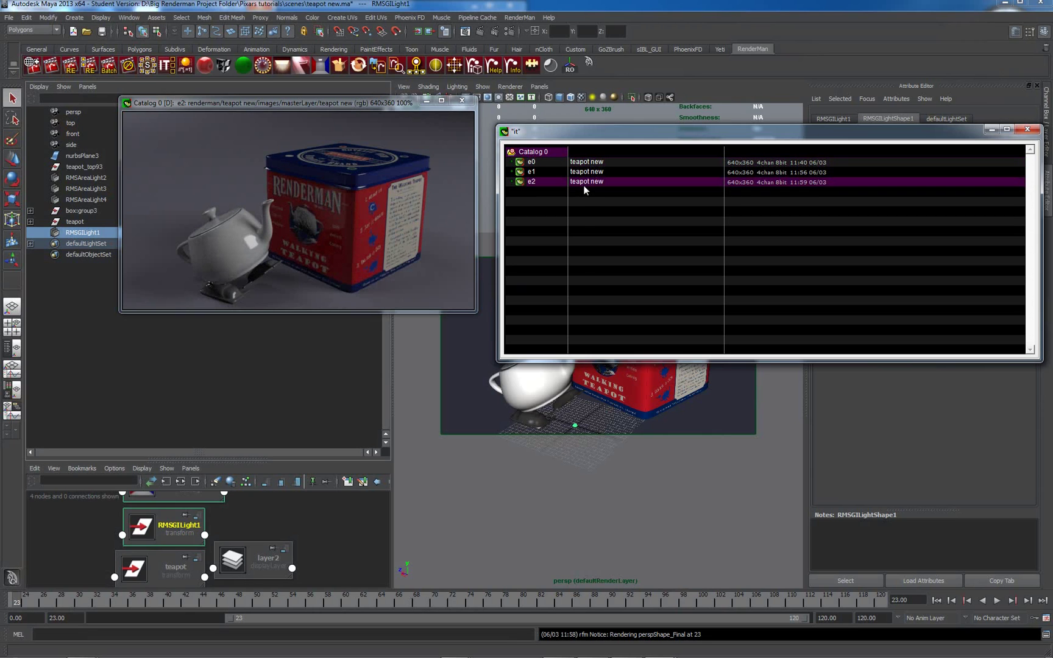
Move the catalog and render windows aside and switch to the four-view layout
click(993, 131)
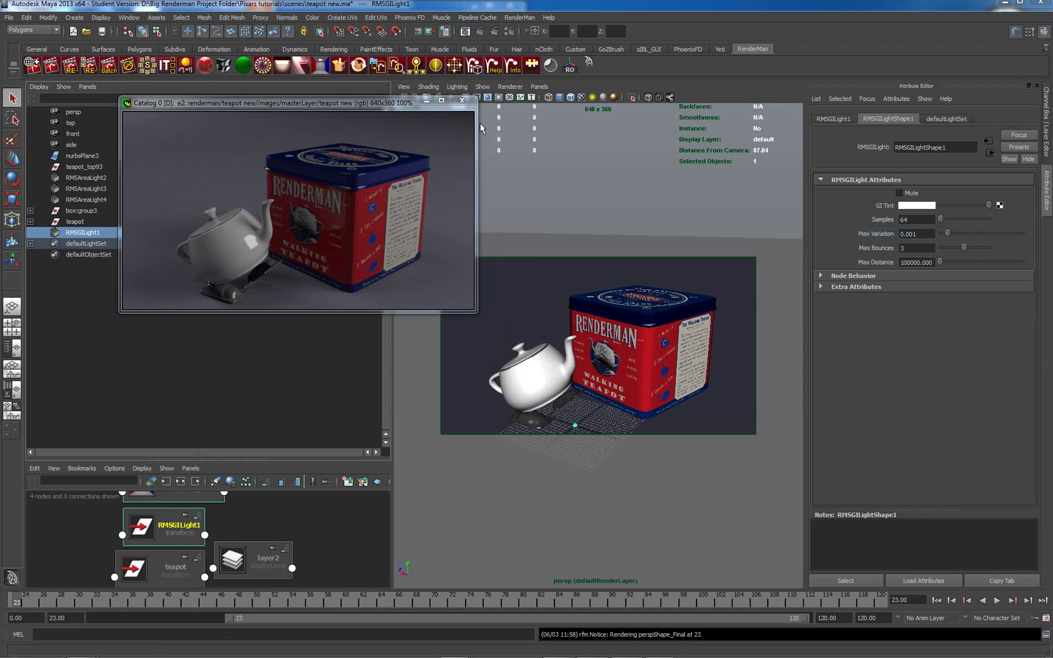
drag(399, 109, 930, 22)
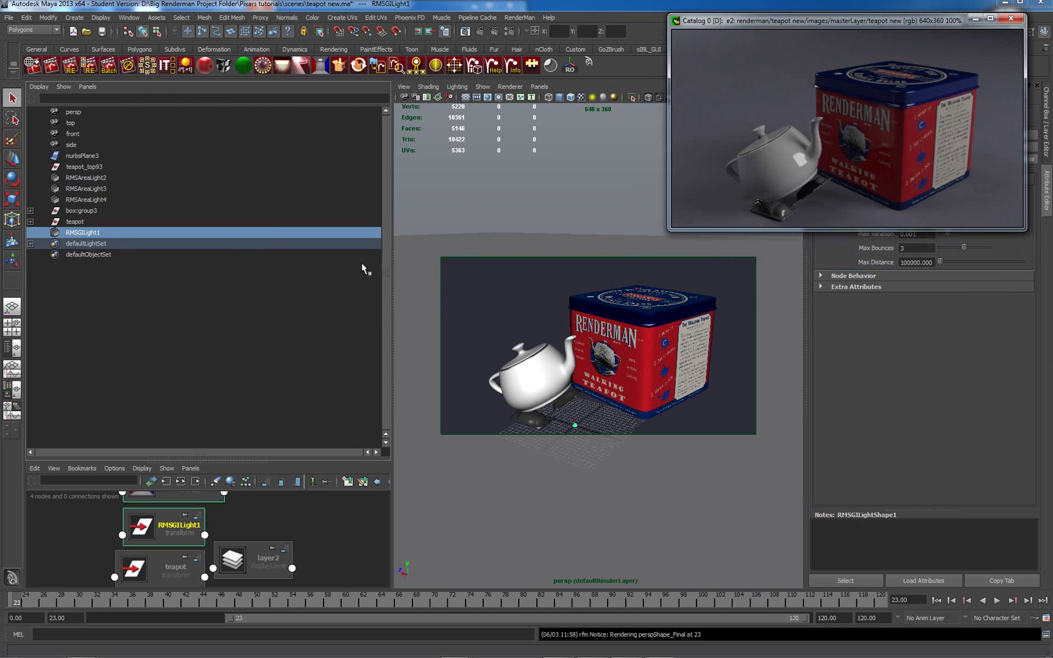
click(12, 327)
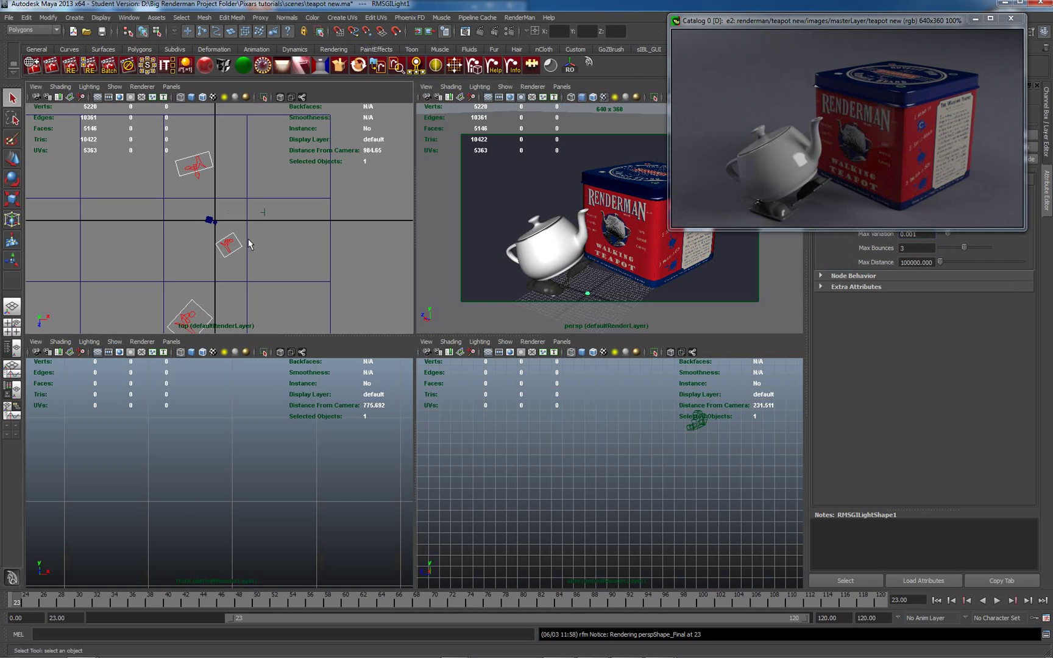
Delete the two extra area lights, then look through the render camera in a maximised persp view
click(231, 248)
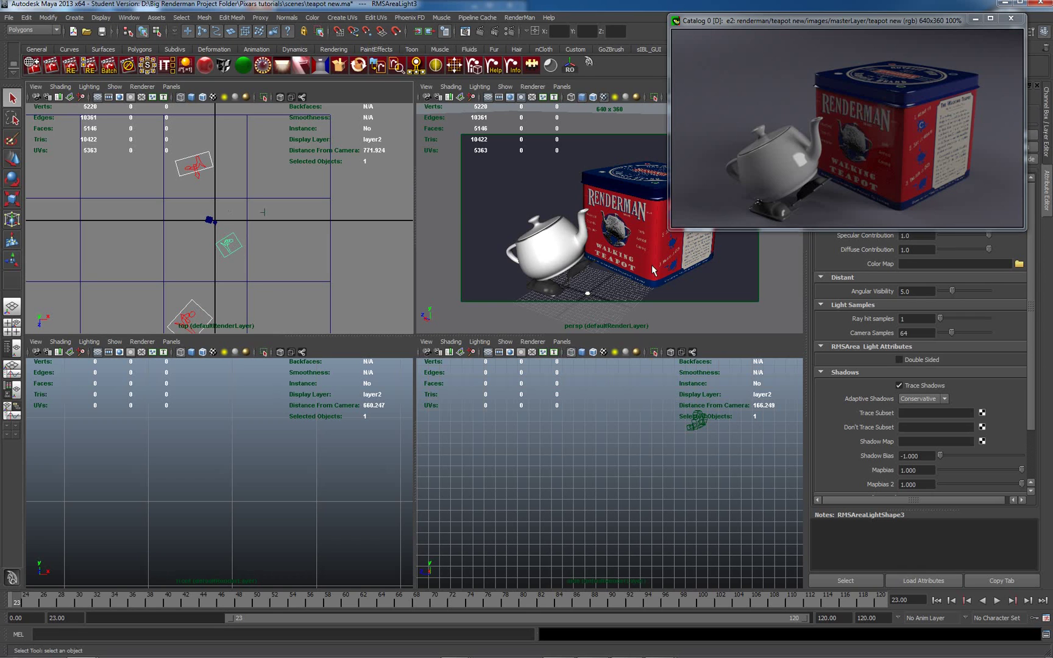
scroll(604, 248, down, 5)
key(f)
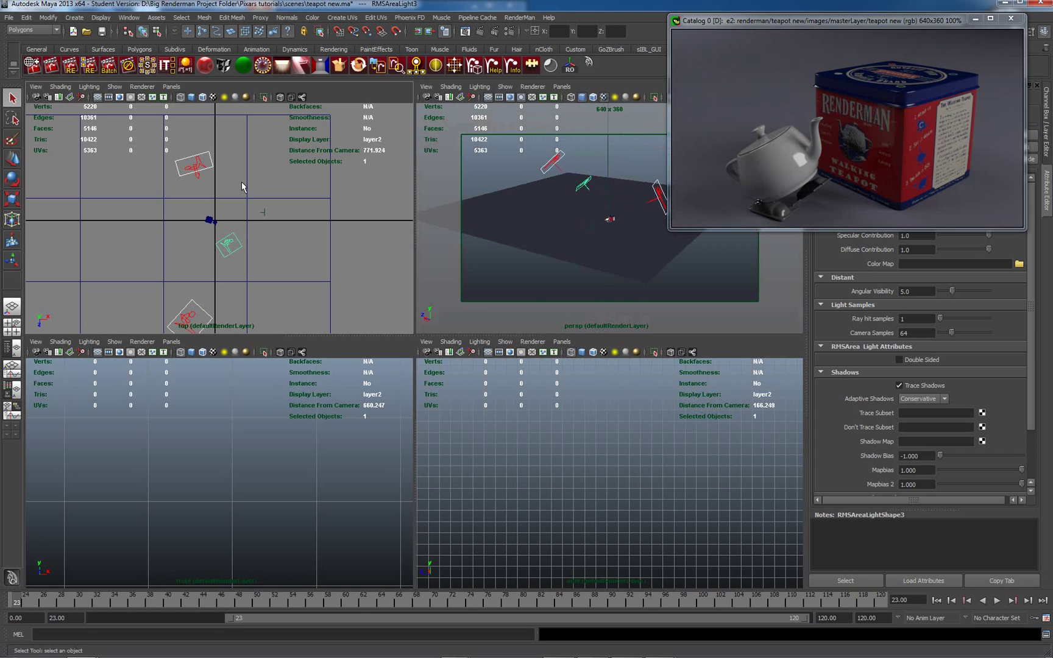
click(180, 177)
key(Delete)
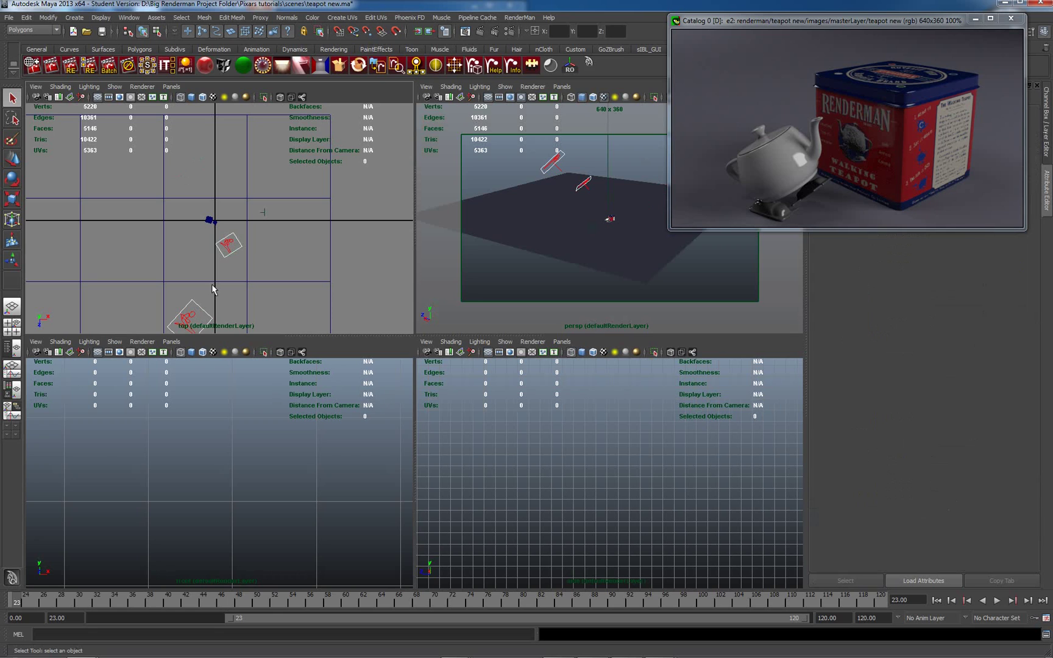
click(211, 322)
key(Delete)
click(589, 63)
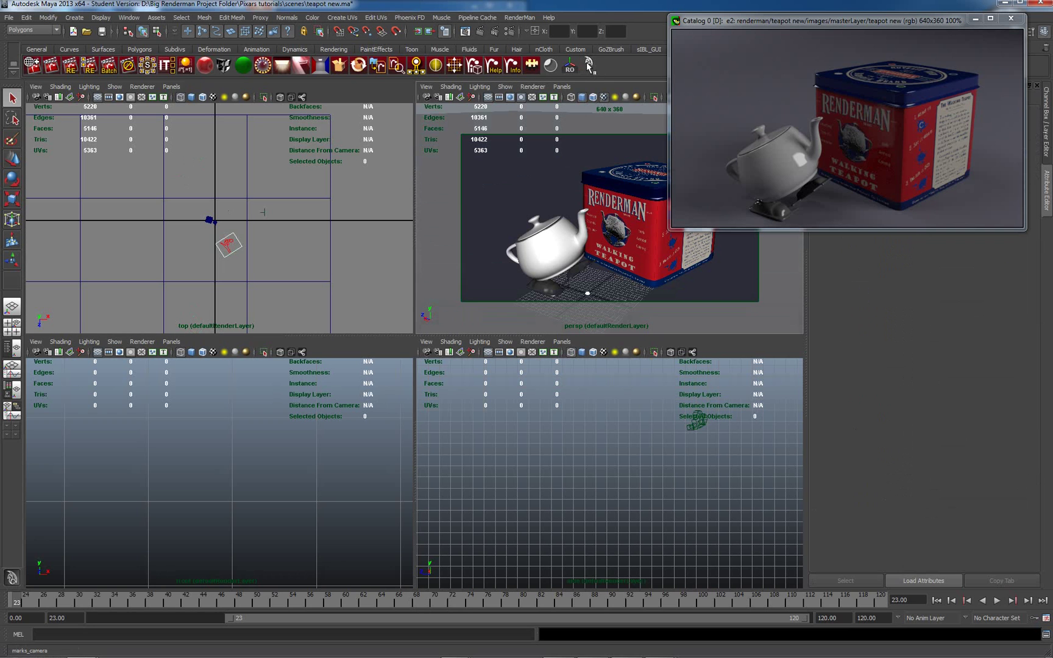
key(space)
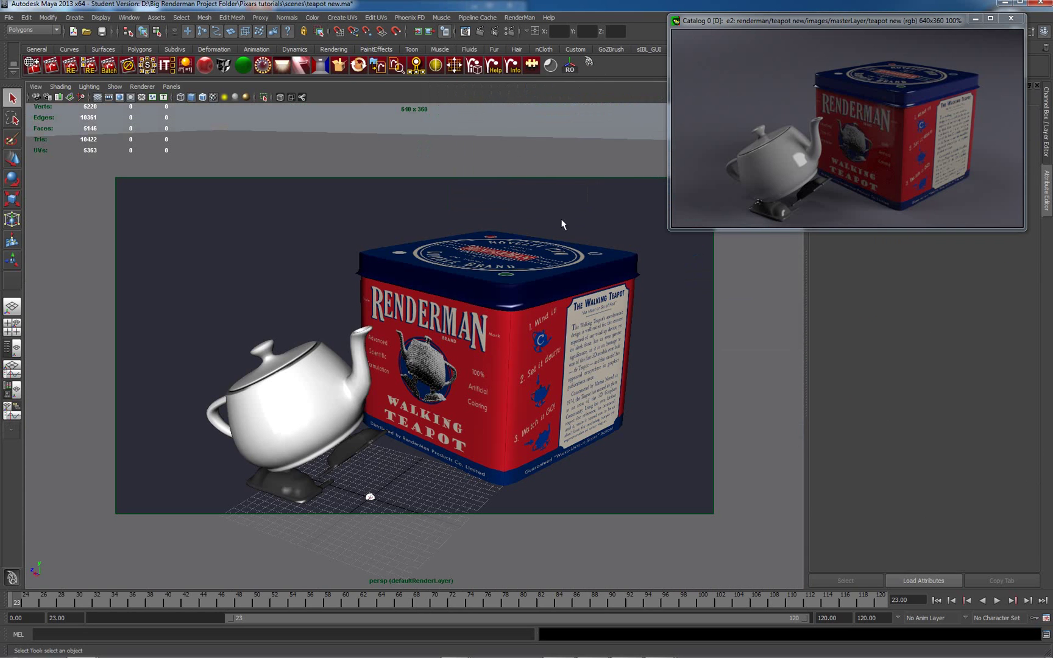
Re-render the scene lit only by the single remaining area light, producing render e3
right_drag(755, 79, 775, 89)
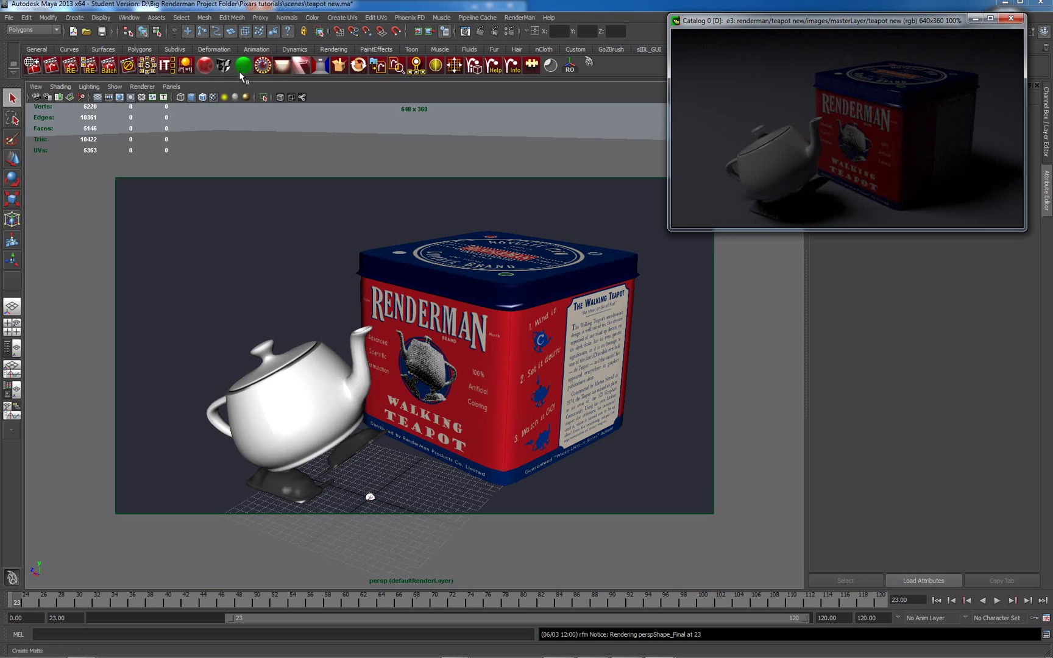
Create a RenderMan environment light, RMSEnvLightShape1, from the shelf
click(263, 69)
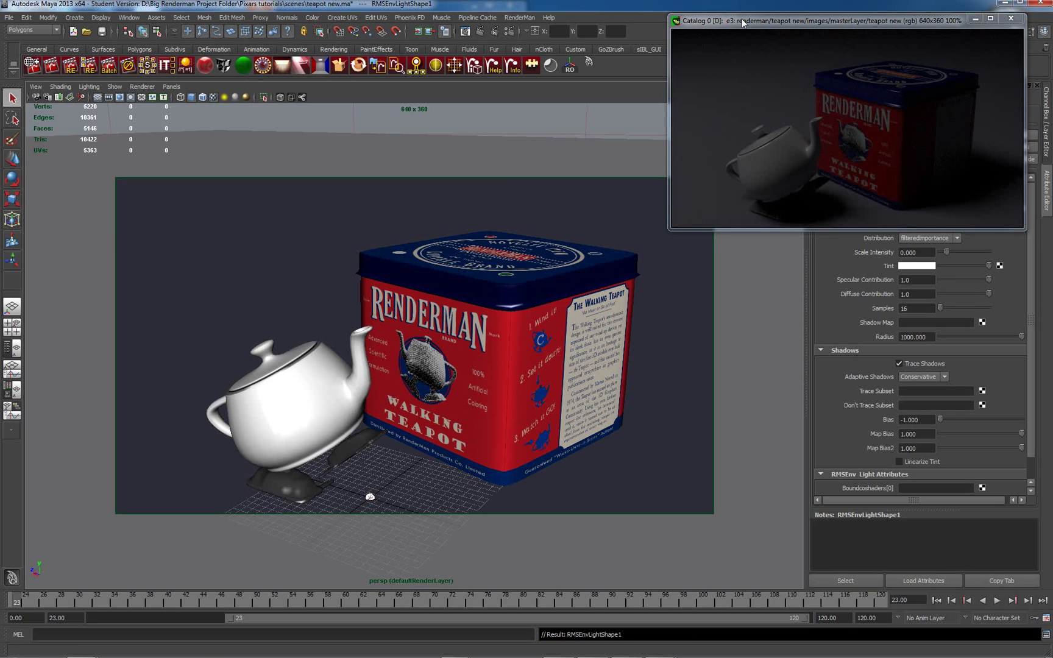
drag(741, 18, 369, 371)
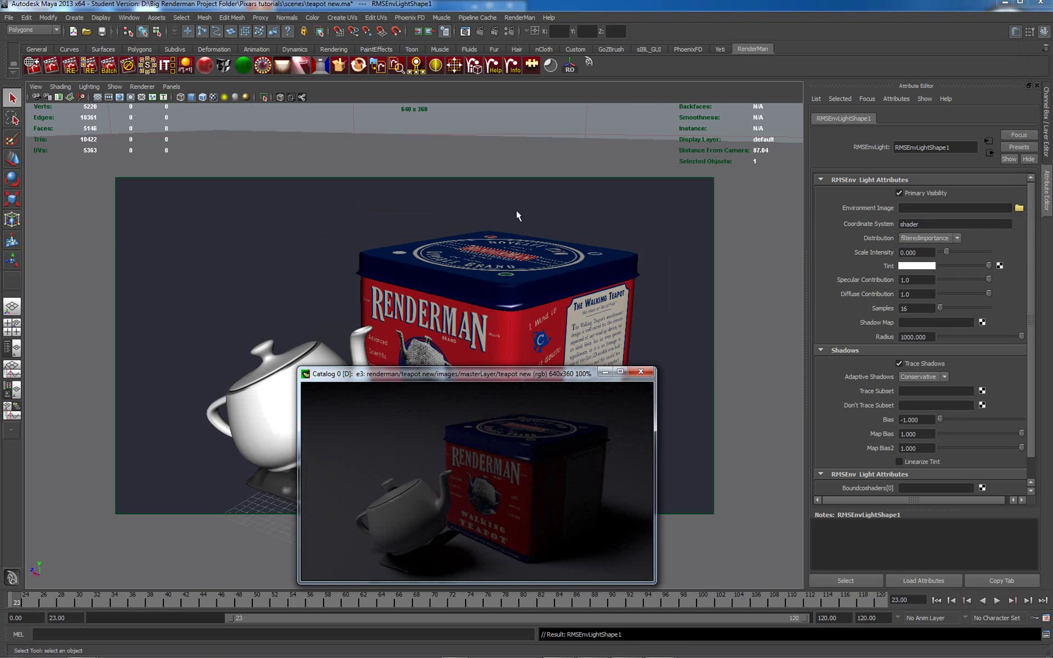
scroll(515, 215, down, 2)
scroll(510, 230, down, 4)
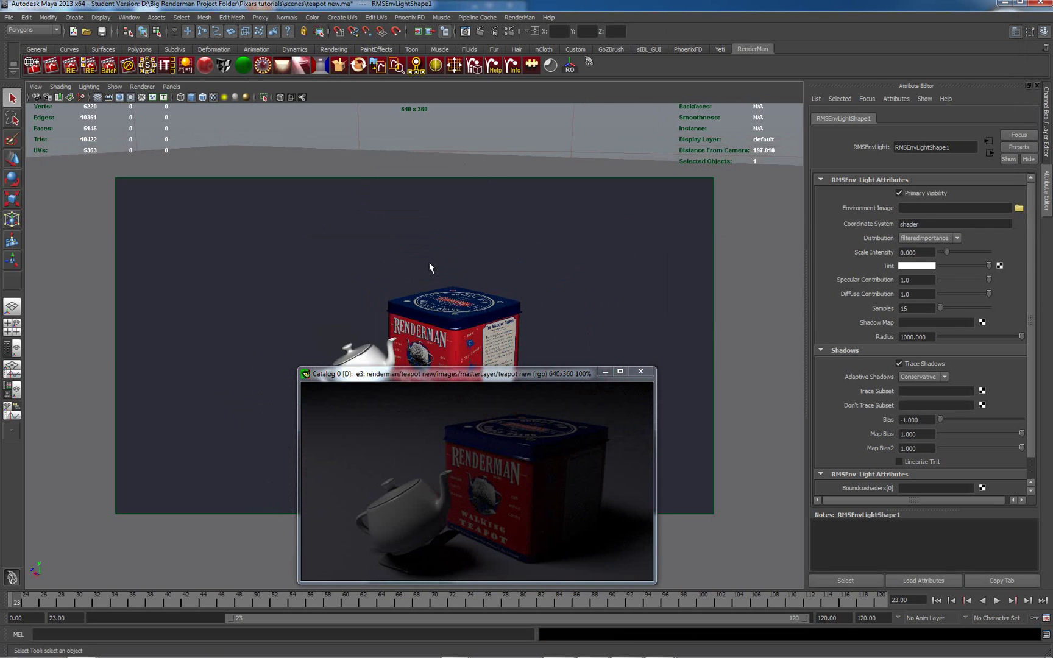
mouse_move(430, 267)
alt+mouse_down()
mouse_move(431, 223)
mouse_move(453, 258)
mouse_move(403, 249)
mouse_move(400, 265)
mouse_move(430, 263)
alt+mouse_up()
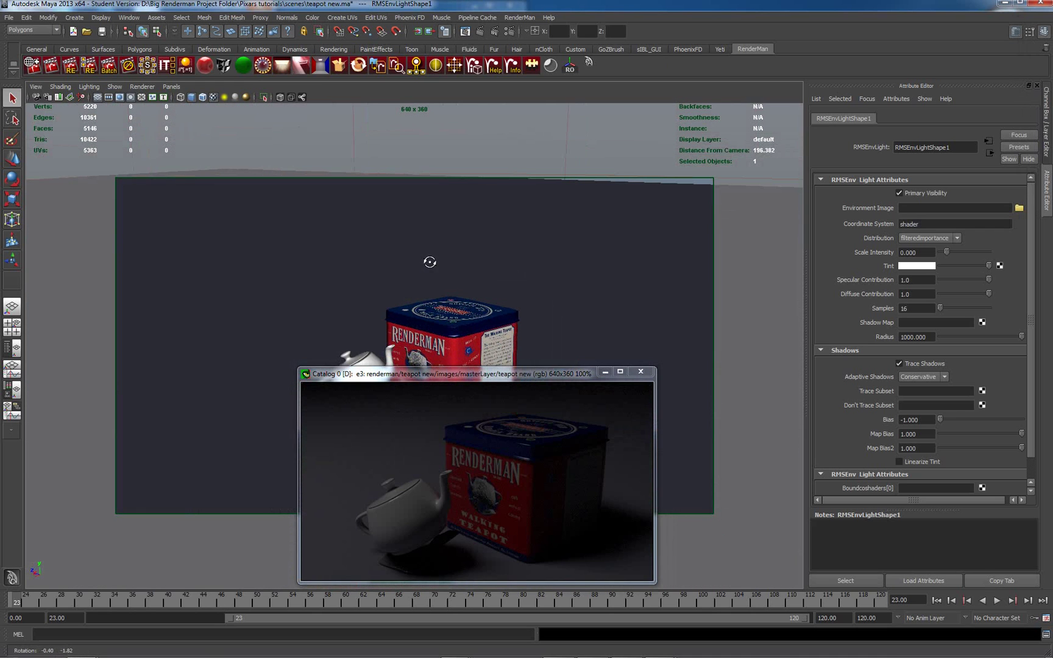
Load fin4_Ref.exr from sourceimages/HDRI_library as the environment light's Environment Image
click(1019, 208)
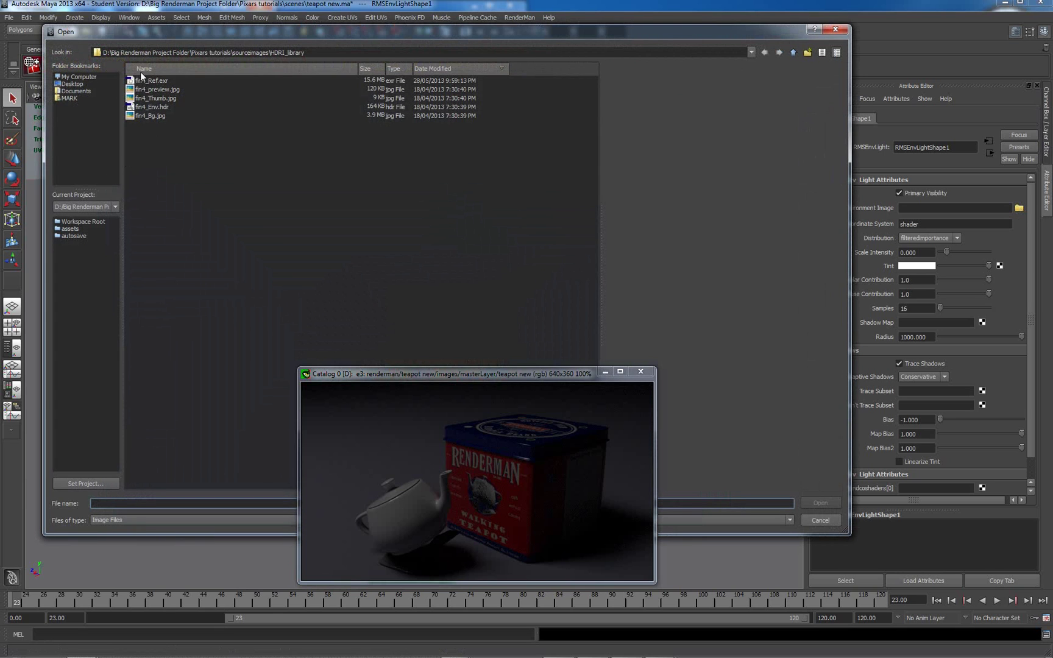
click(148, 82)
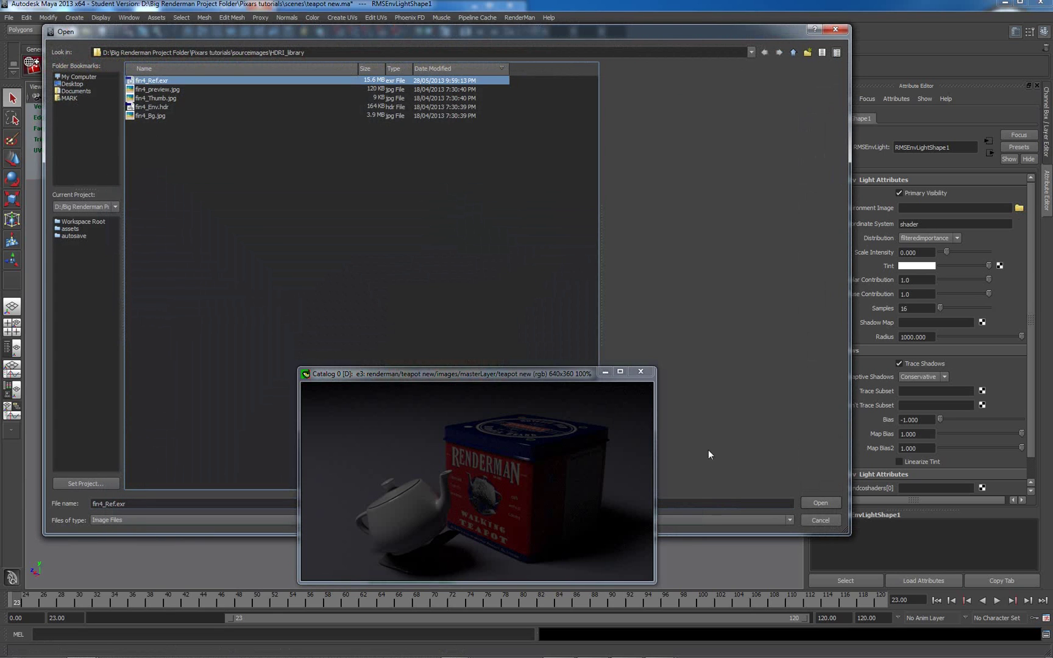
click(814, 504)
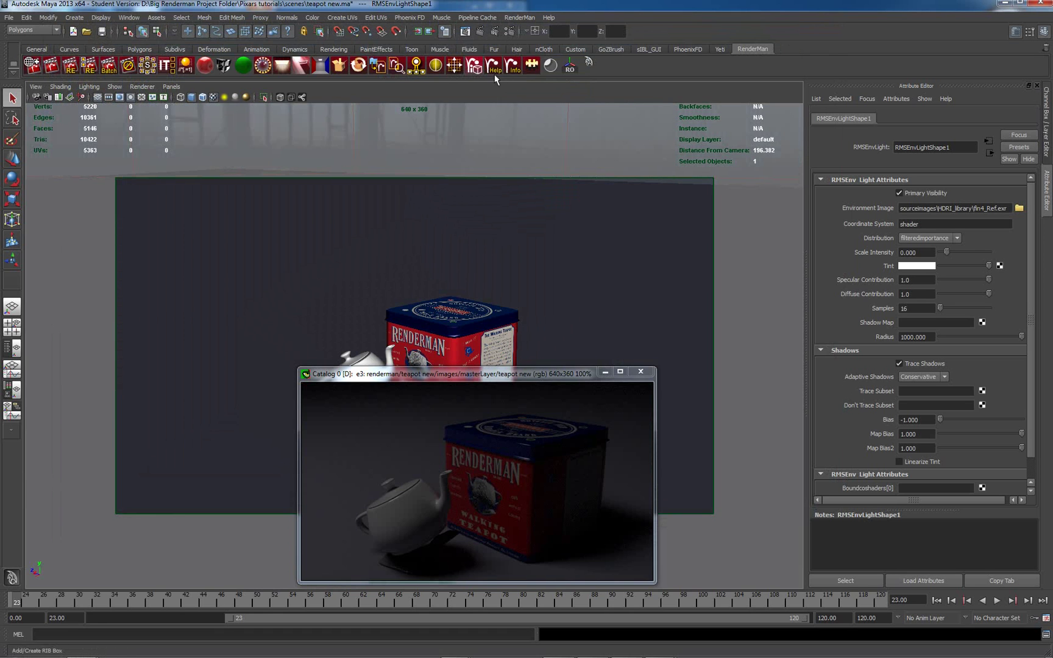
Re-render the teapot and tin with the HDRI environment light as render e4
scroll(576, 106, up, 3)
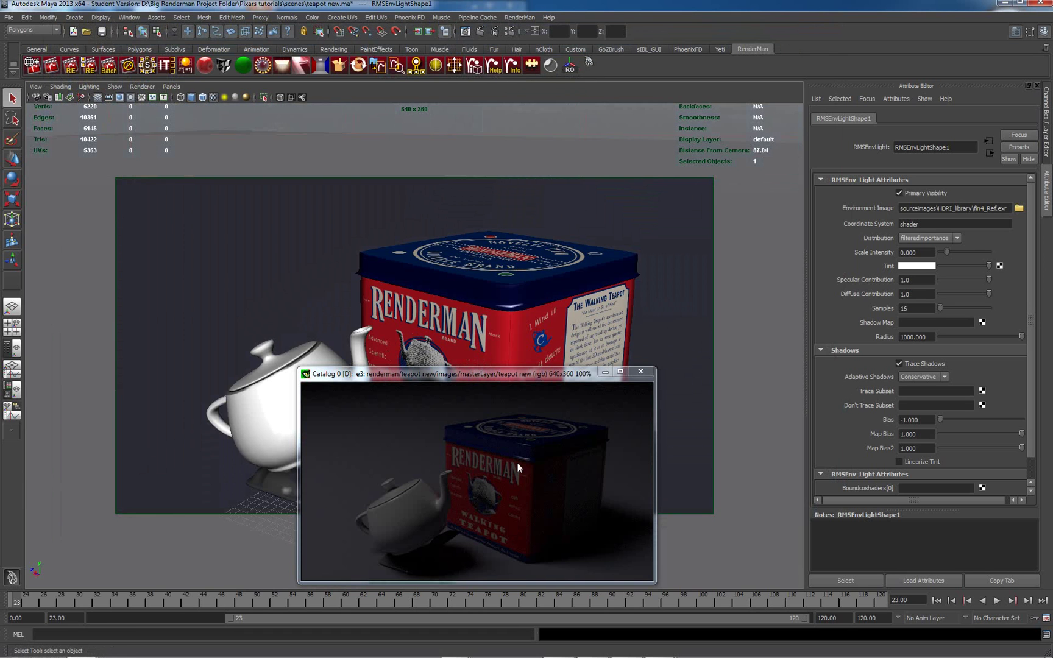
drag(494, 375, 463, 275)
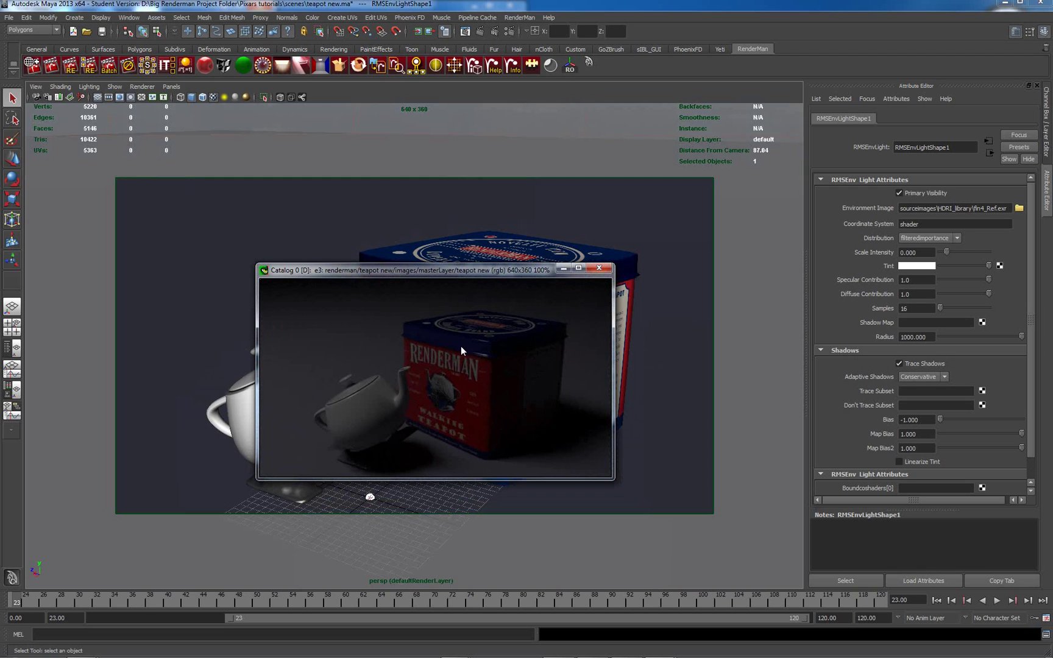
right_click(437, 354)
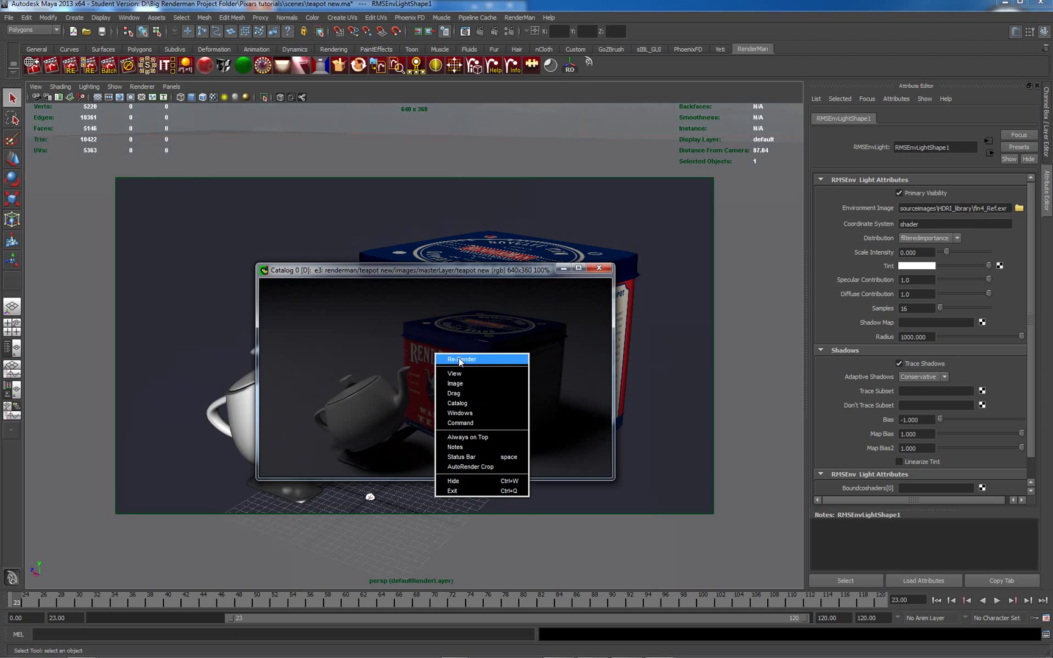
click(458, 358)
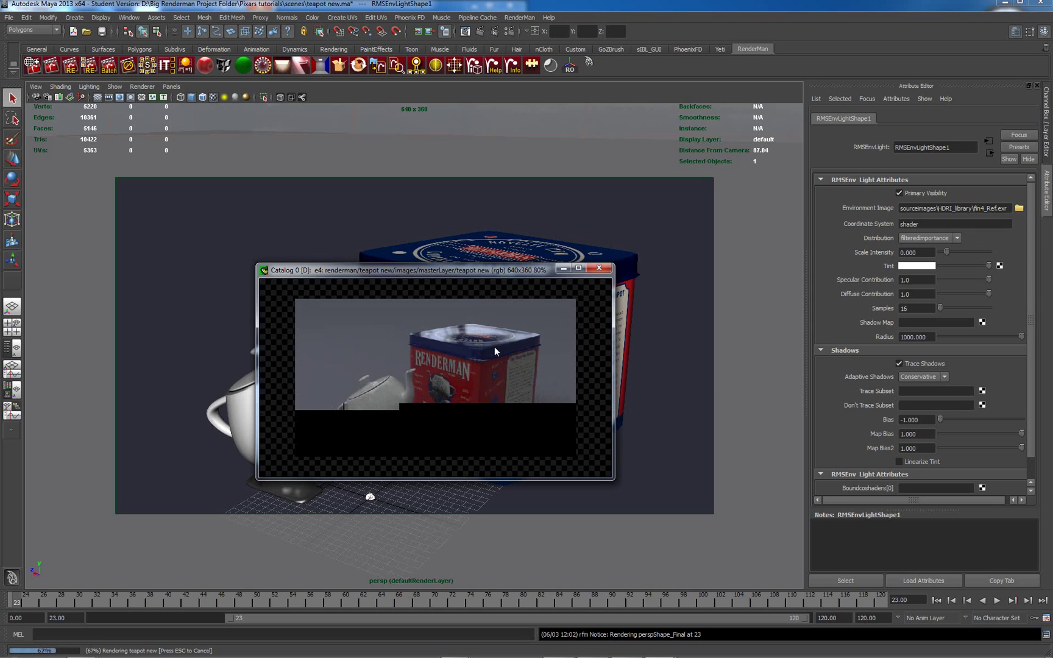
Zoom the render image out and back to 100% while the HDRI render finishes
scroll(494, 351, down, 1)
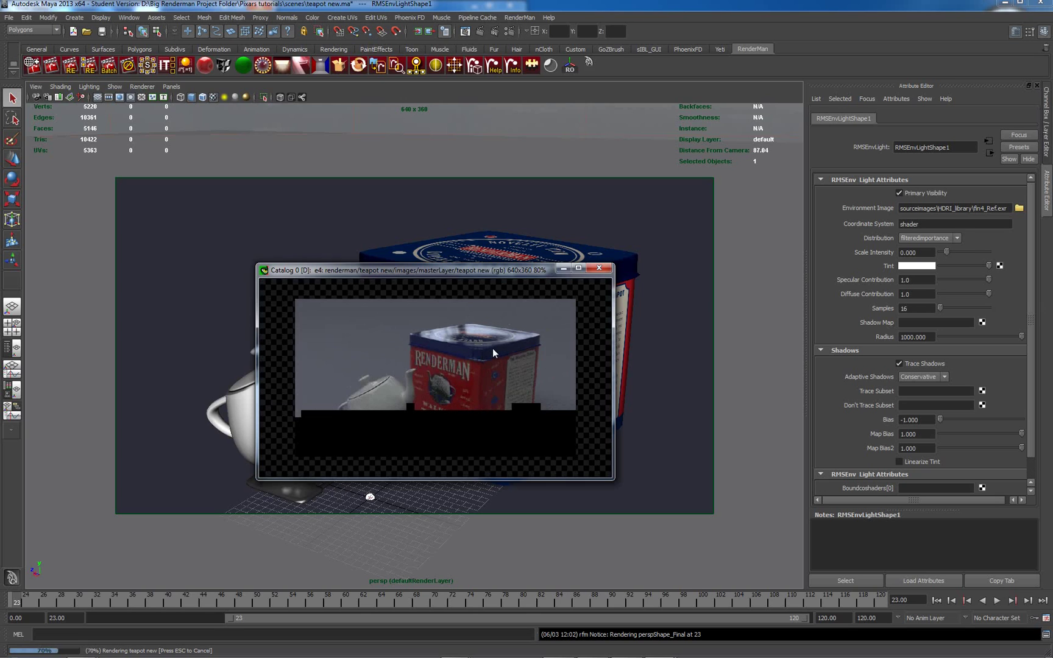
scroll(493, 349, up, 1)
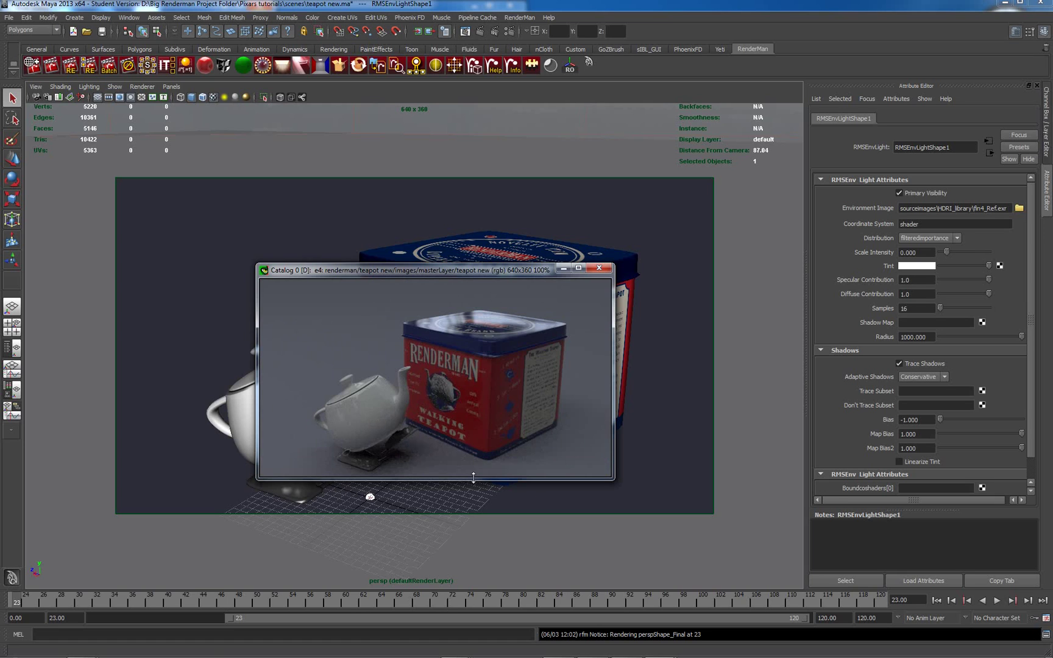
In the render catalog, flip between renders e0, e3 and e4, ending on e4
mouse_move(585, 656)
mouse_move(657, 645)
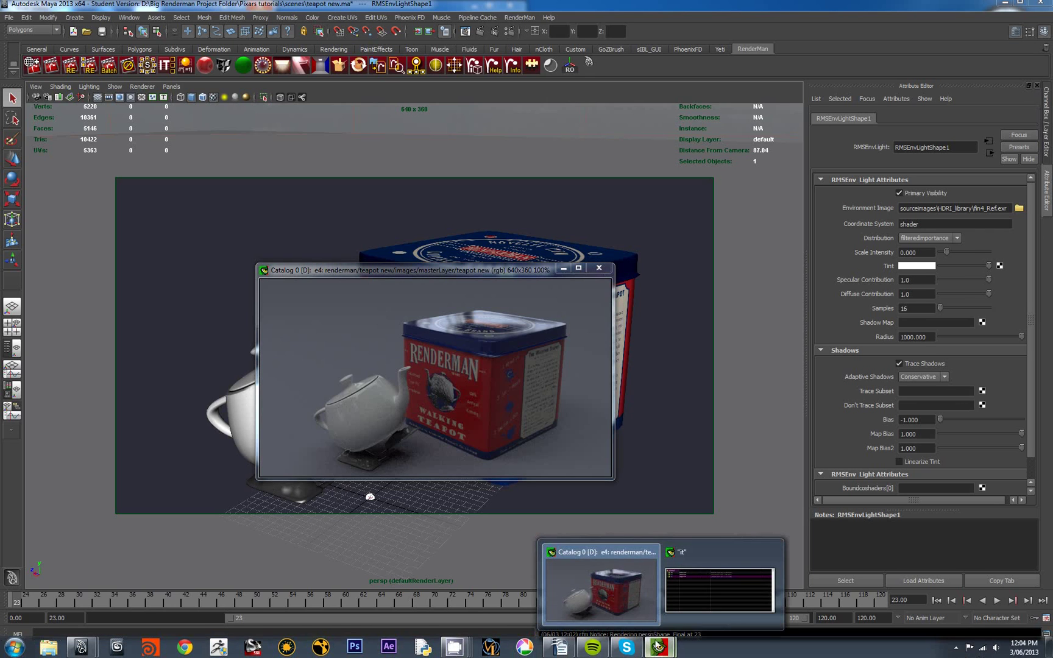
click(671, 578)
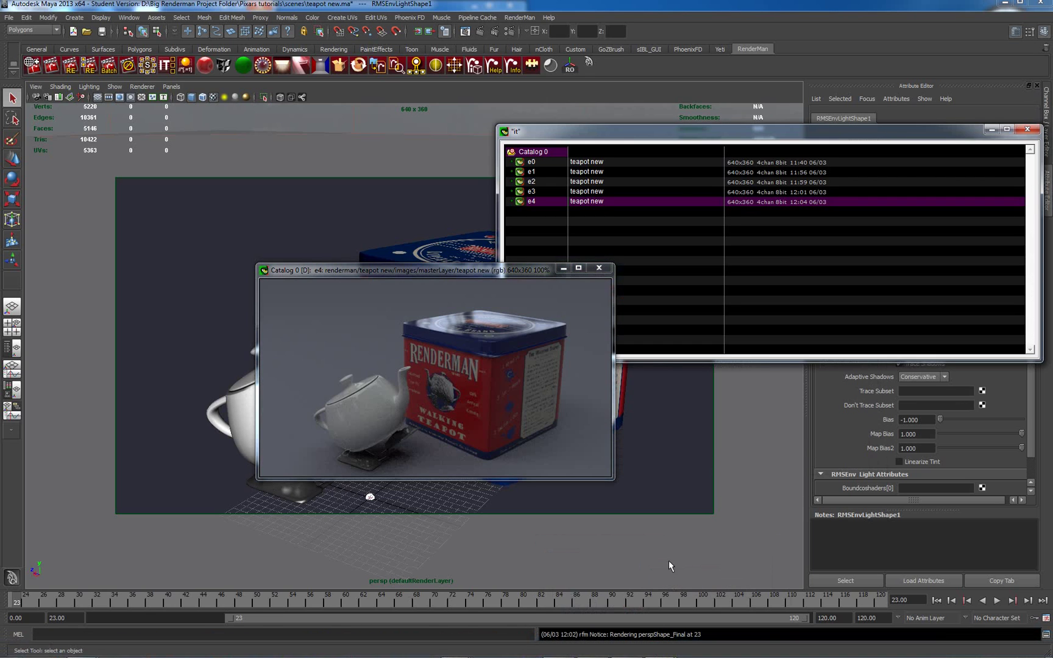
click(601, 164)
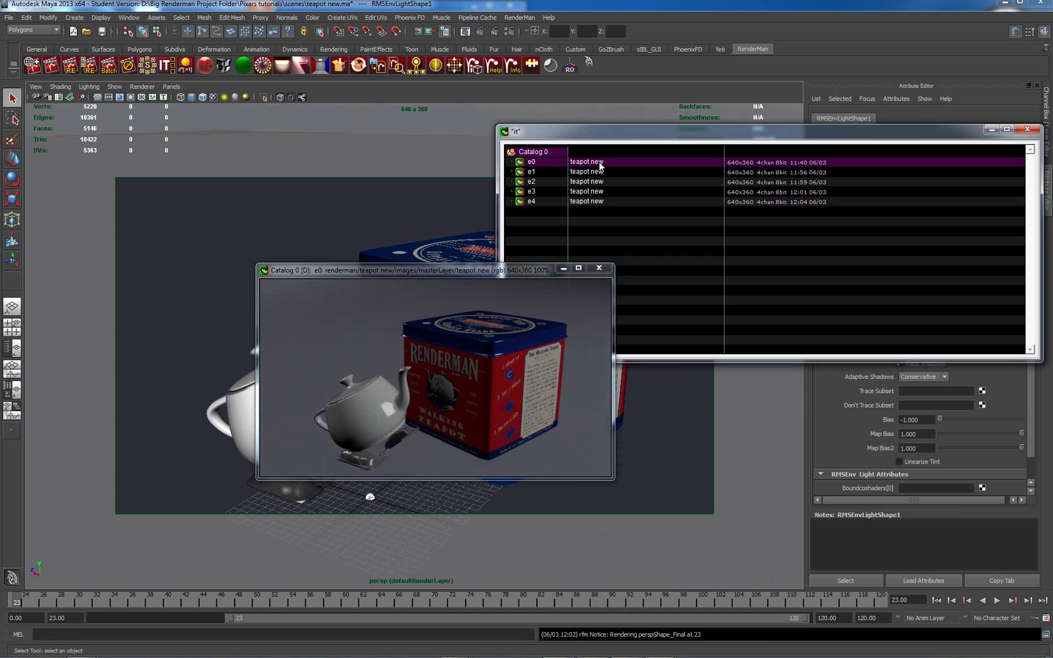
click(595, 195)
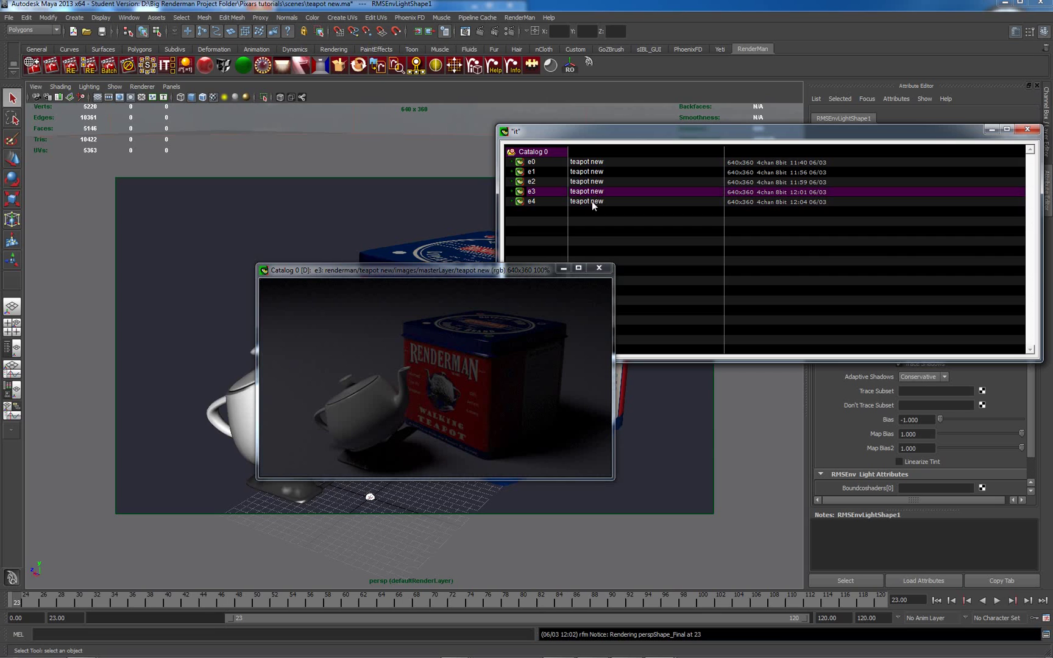
click(592, 202)
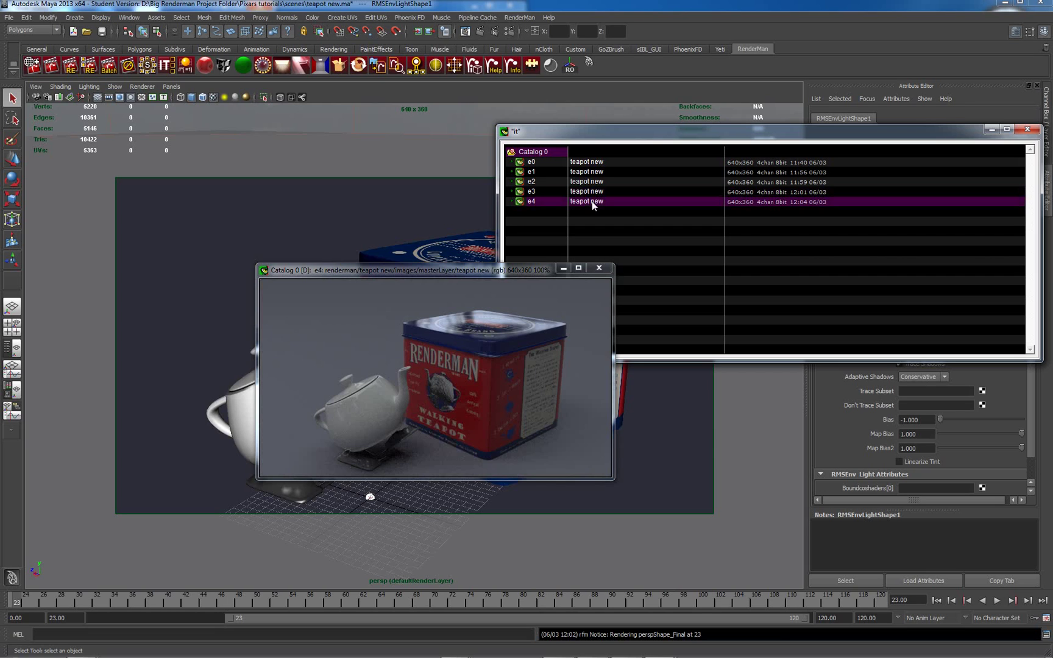
click(593, 162)
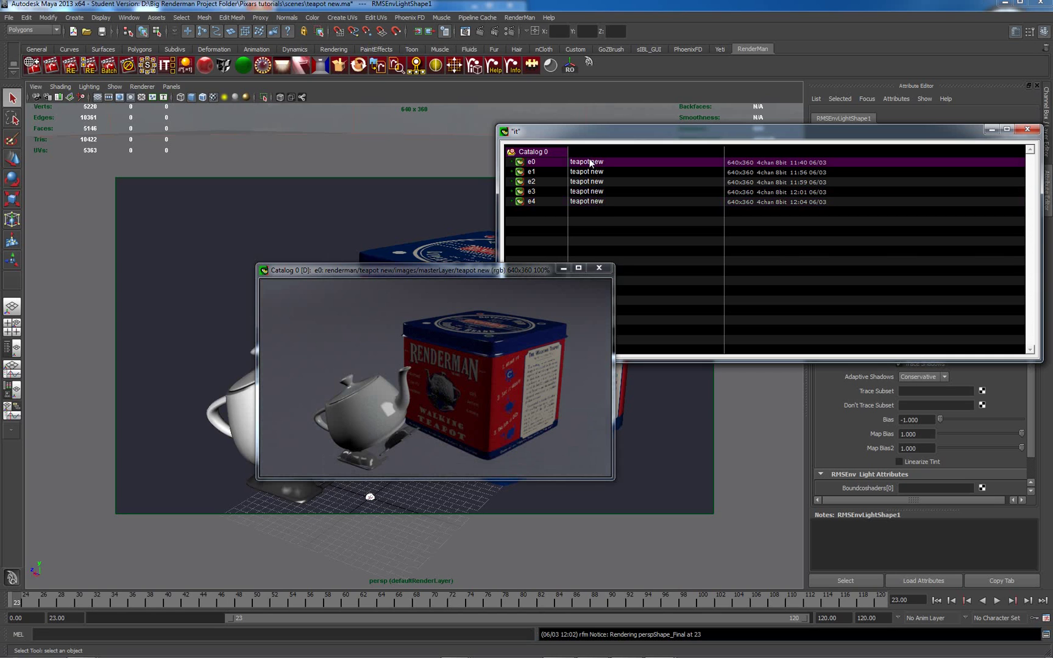
click(587, 201)
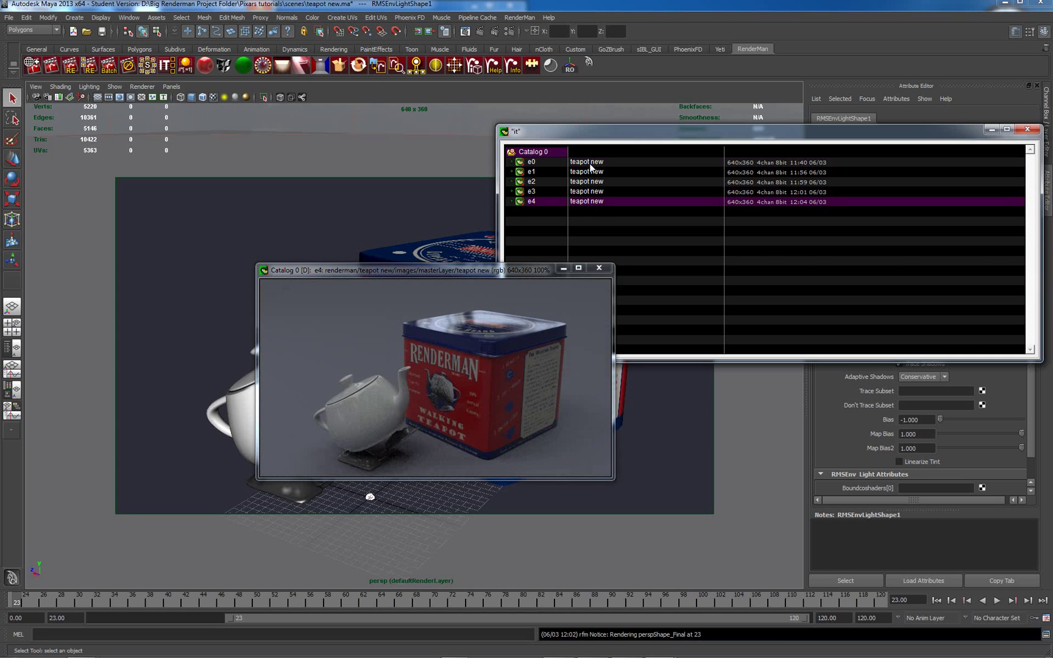
click(588, 163)
click(581, 200)
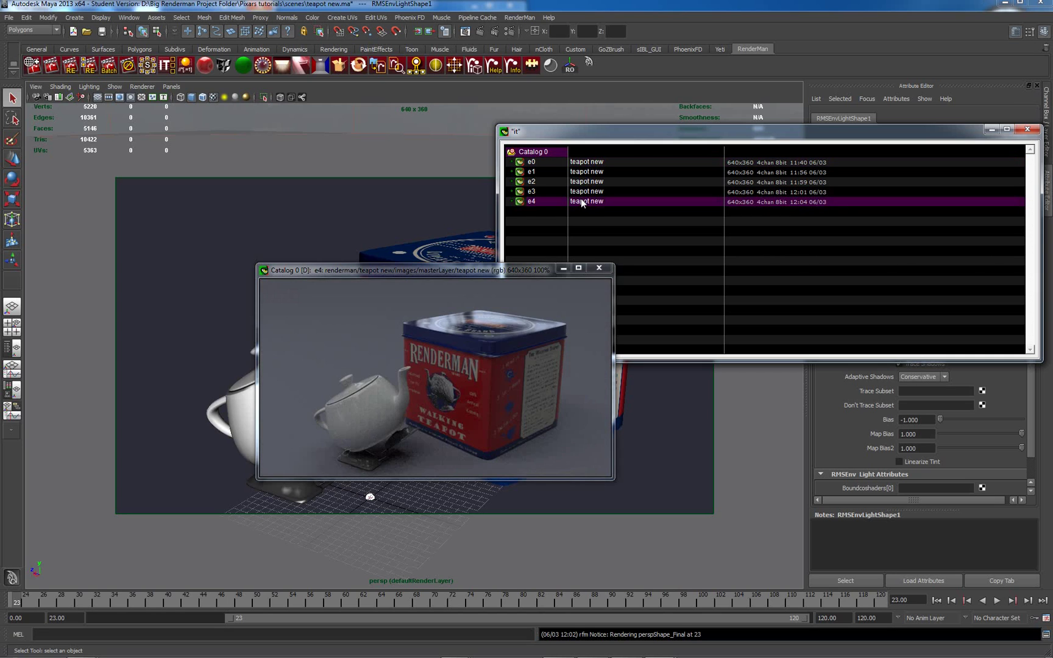